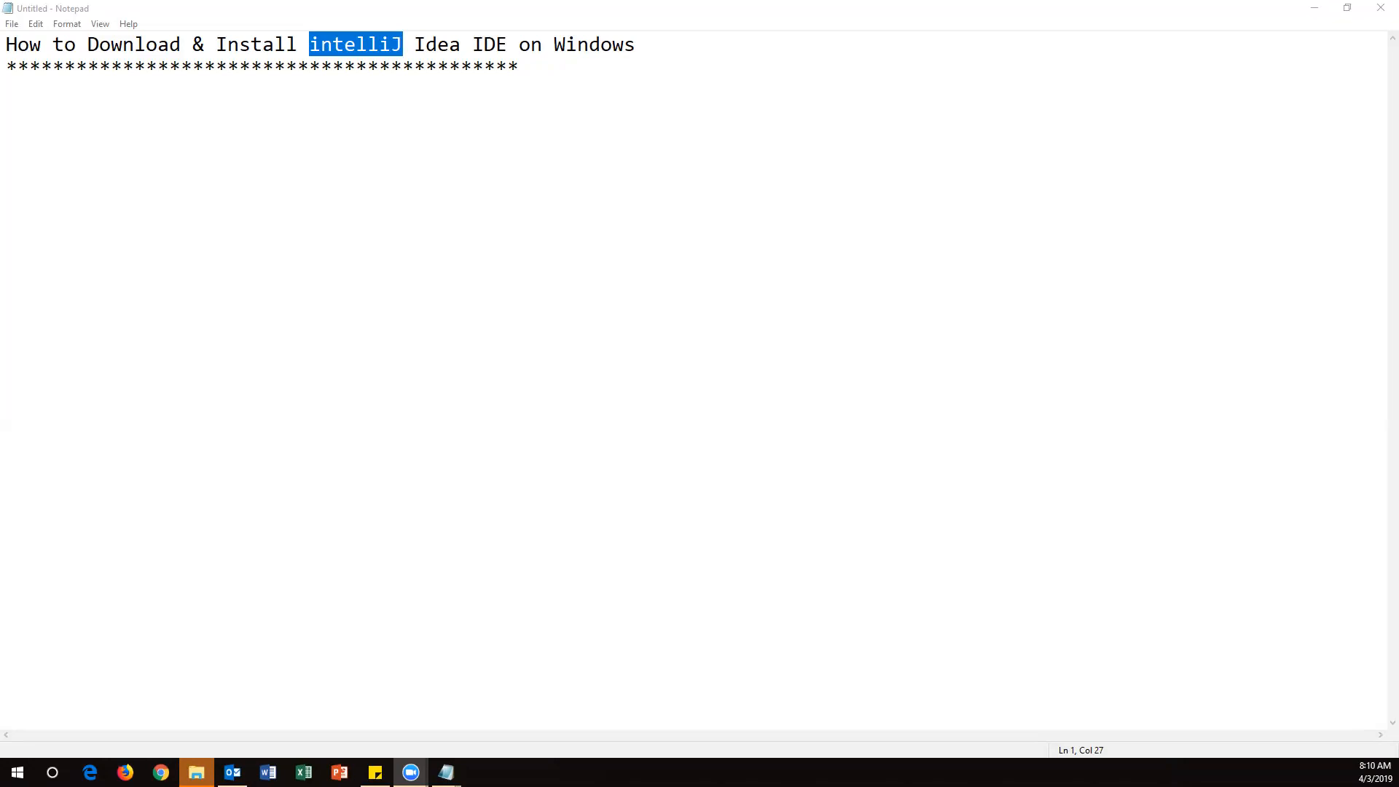
- Switch to Chrome, search the web for "downlaod intelli idea" and open the JetBrains IntelliJ IDEA download page
drag(86, 46, 379, 44)
click(161, 773)
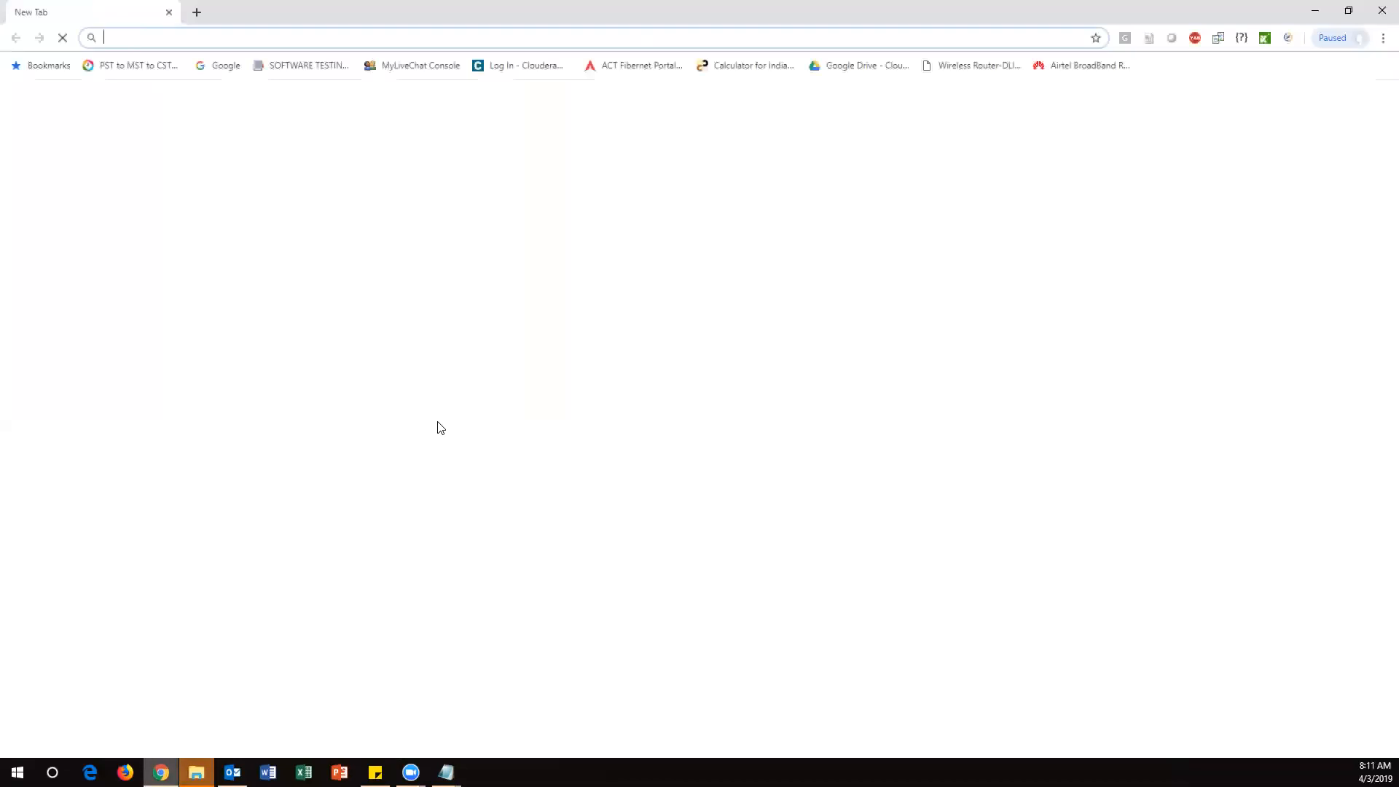
text(downlaod intelli ider)
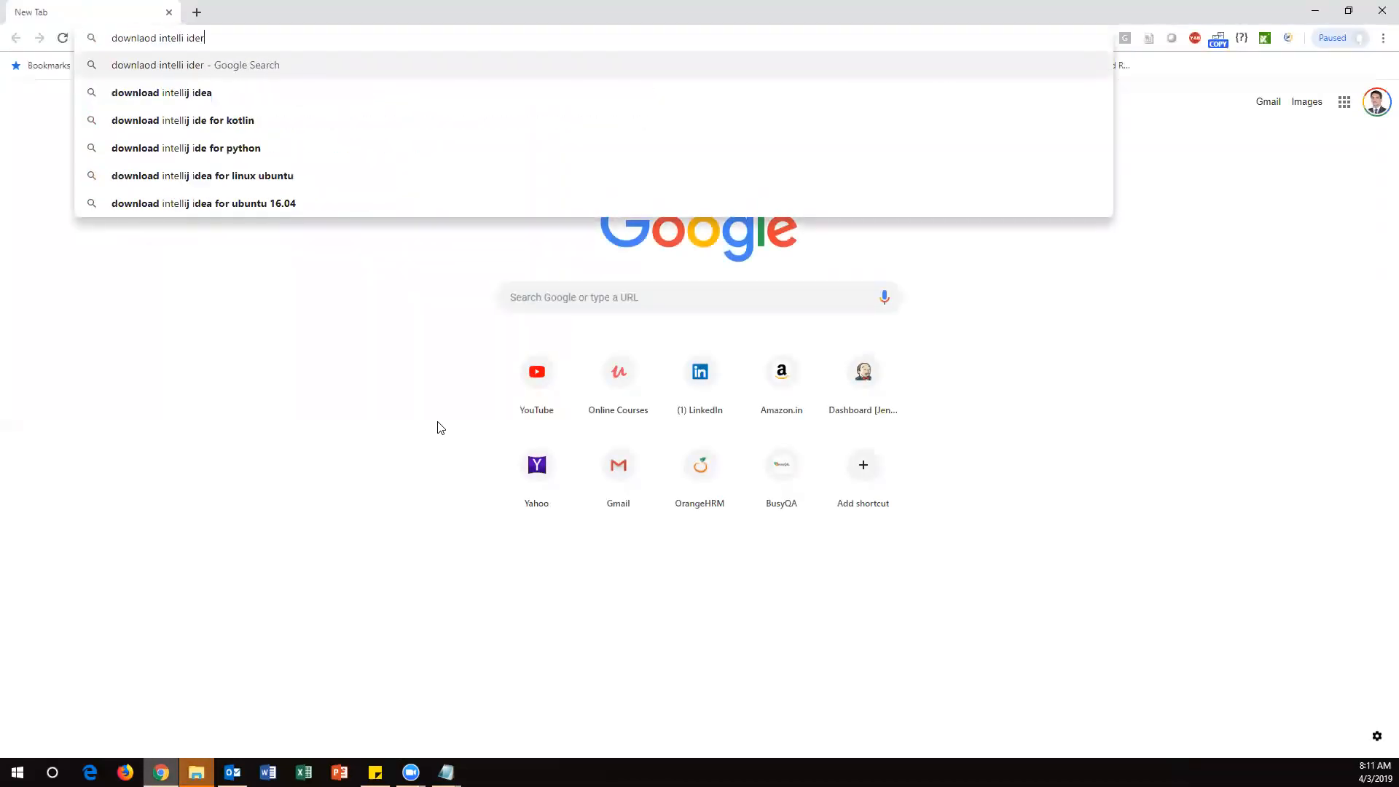
key(BackSpace)
text(a)
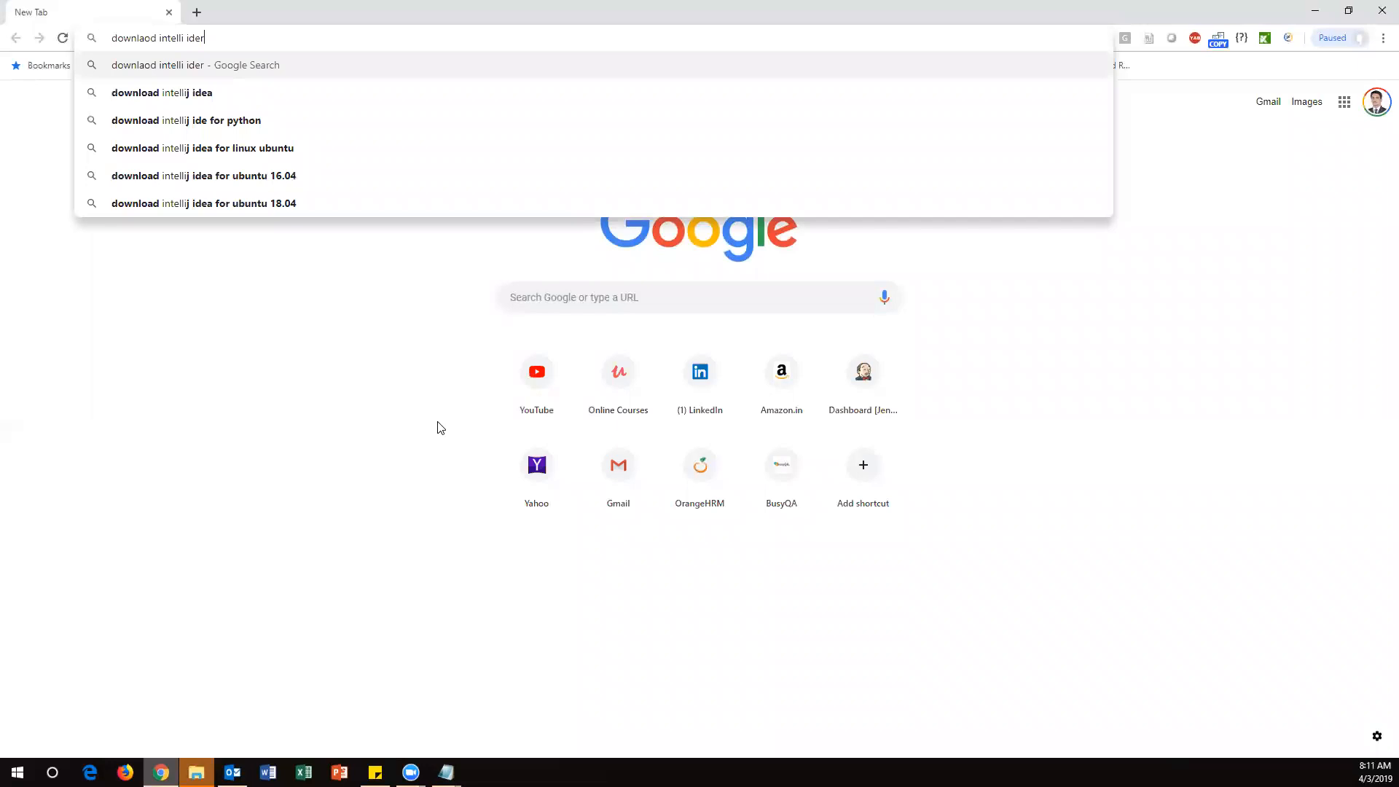
key(Return)
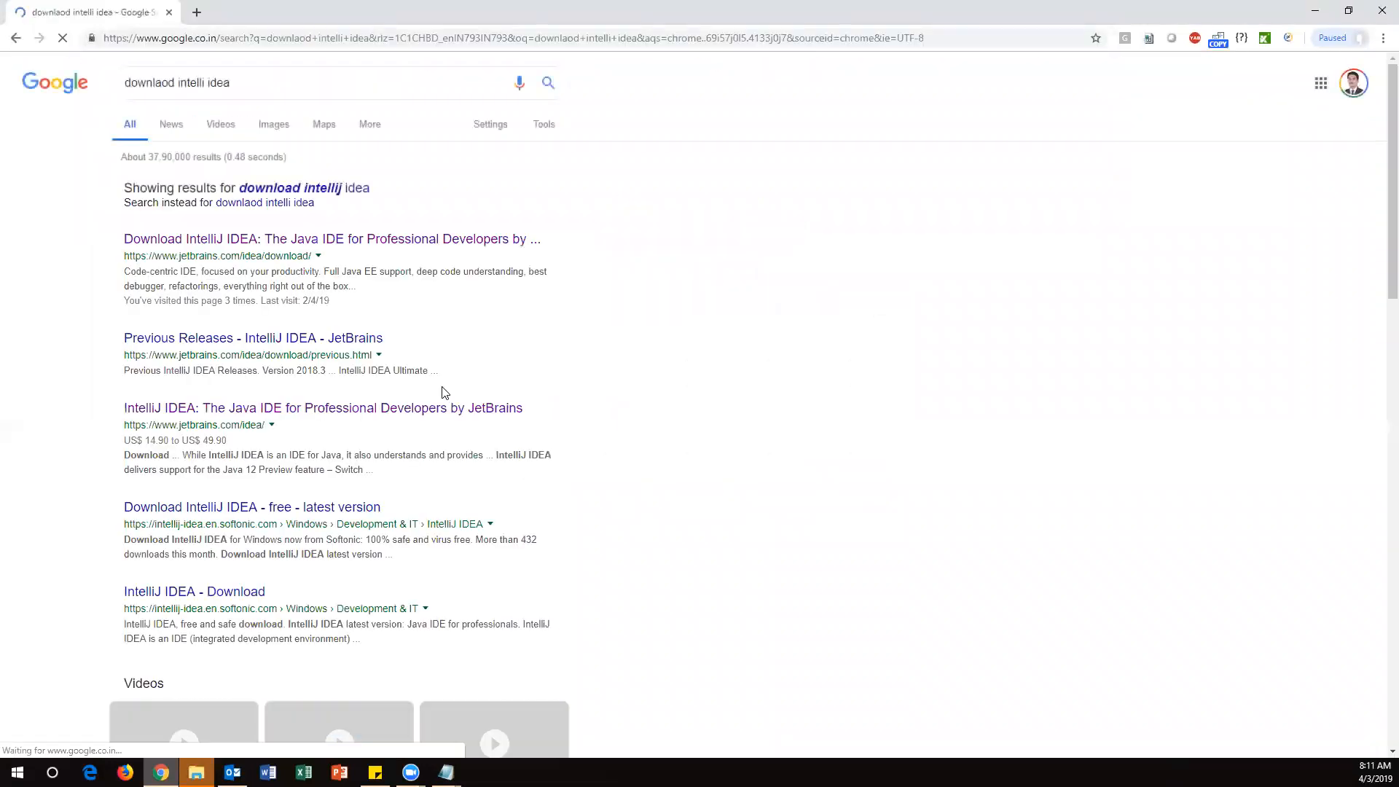
click(251, 251)
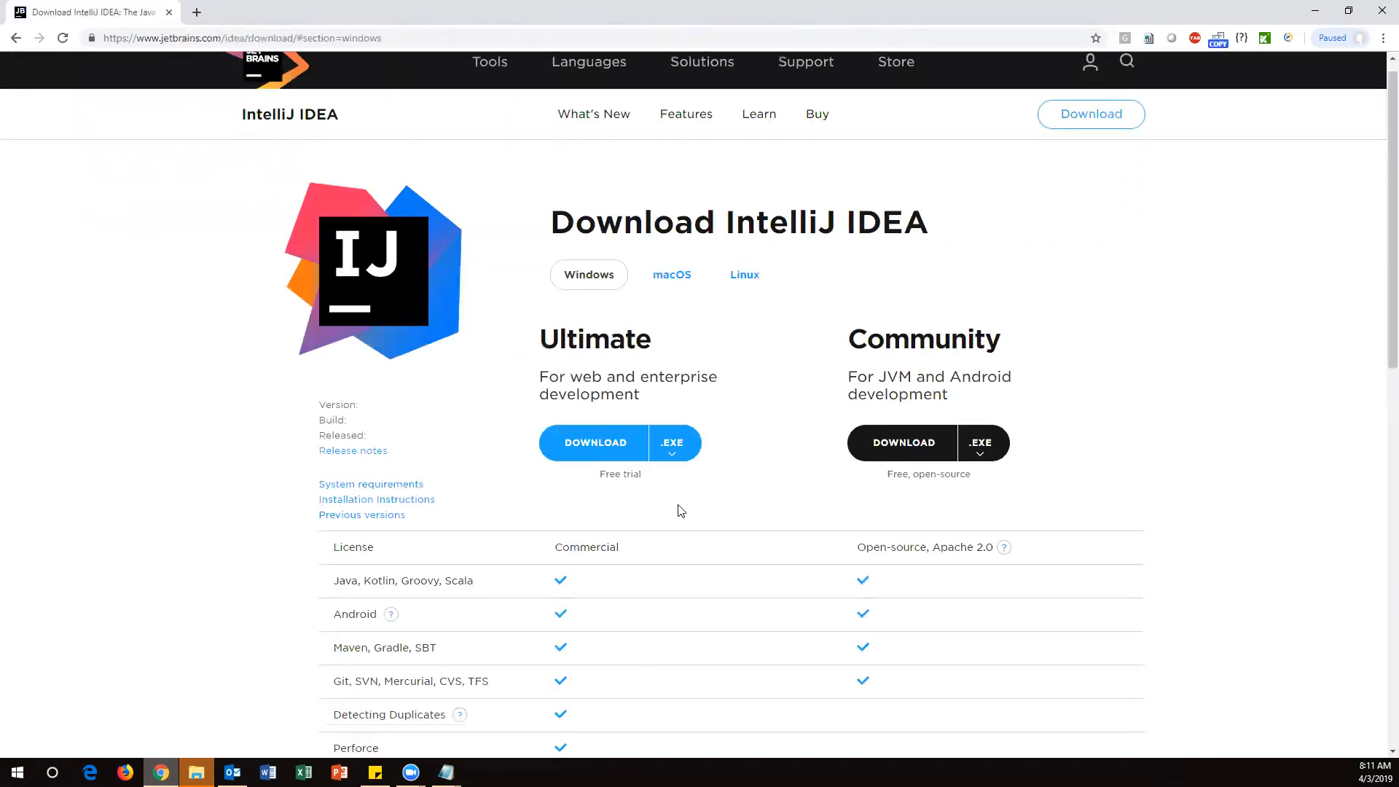
- Download the free, open-source Community edition .exe installer for Windows and keep the ideaIC-2019.1.exe file
drag(551, 363, 648, 357)
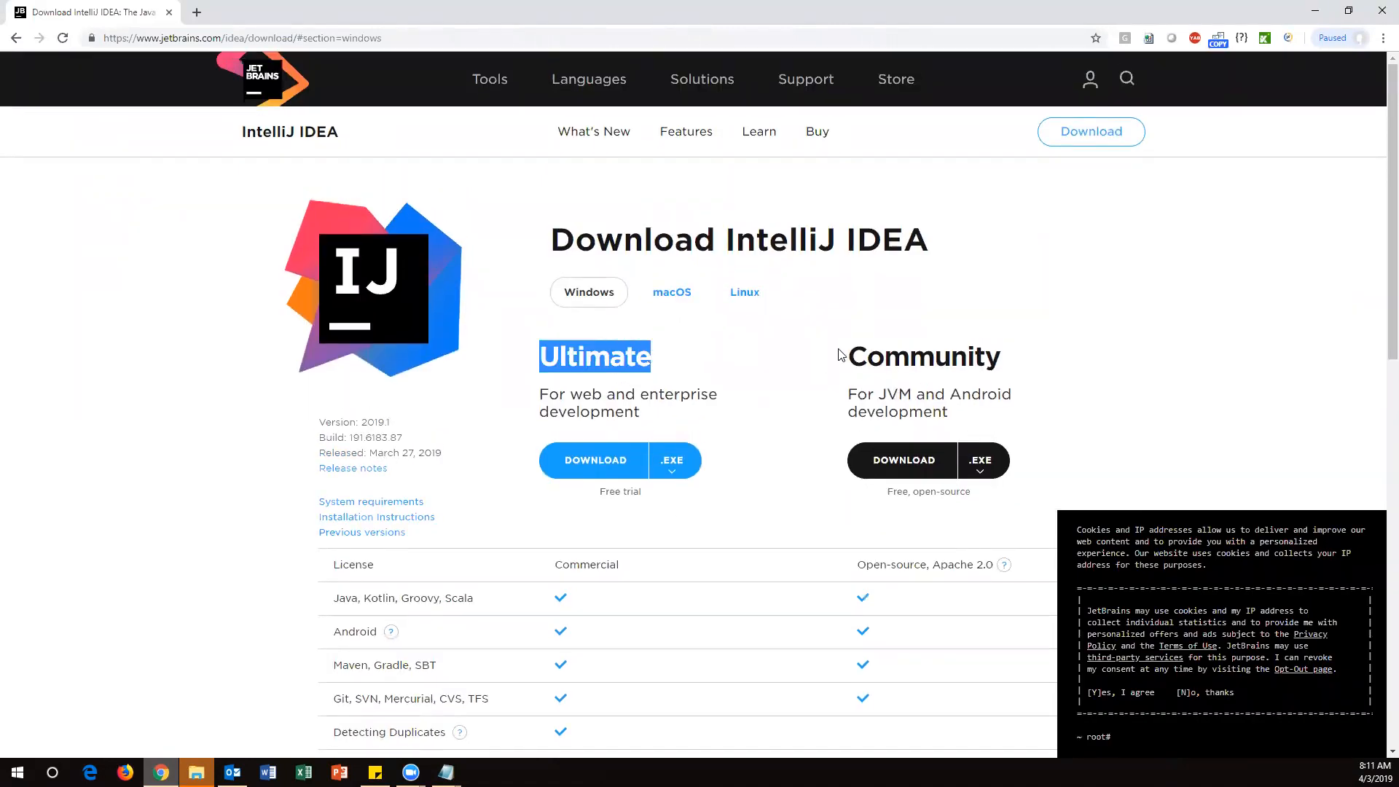
drag(844, 360, 1050, 359)
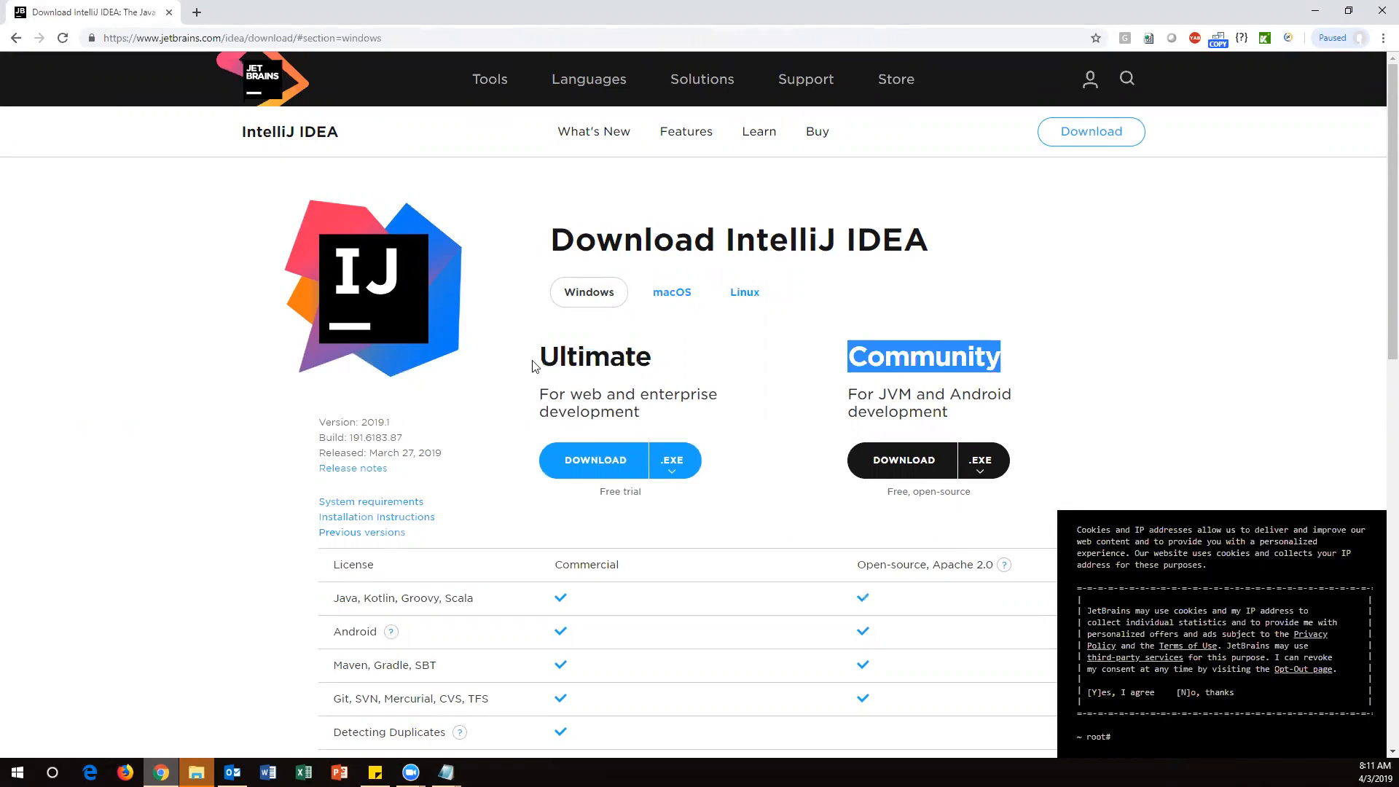
drag(527, 368, 659, 362)
scroll(614, 507, down, 1)
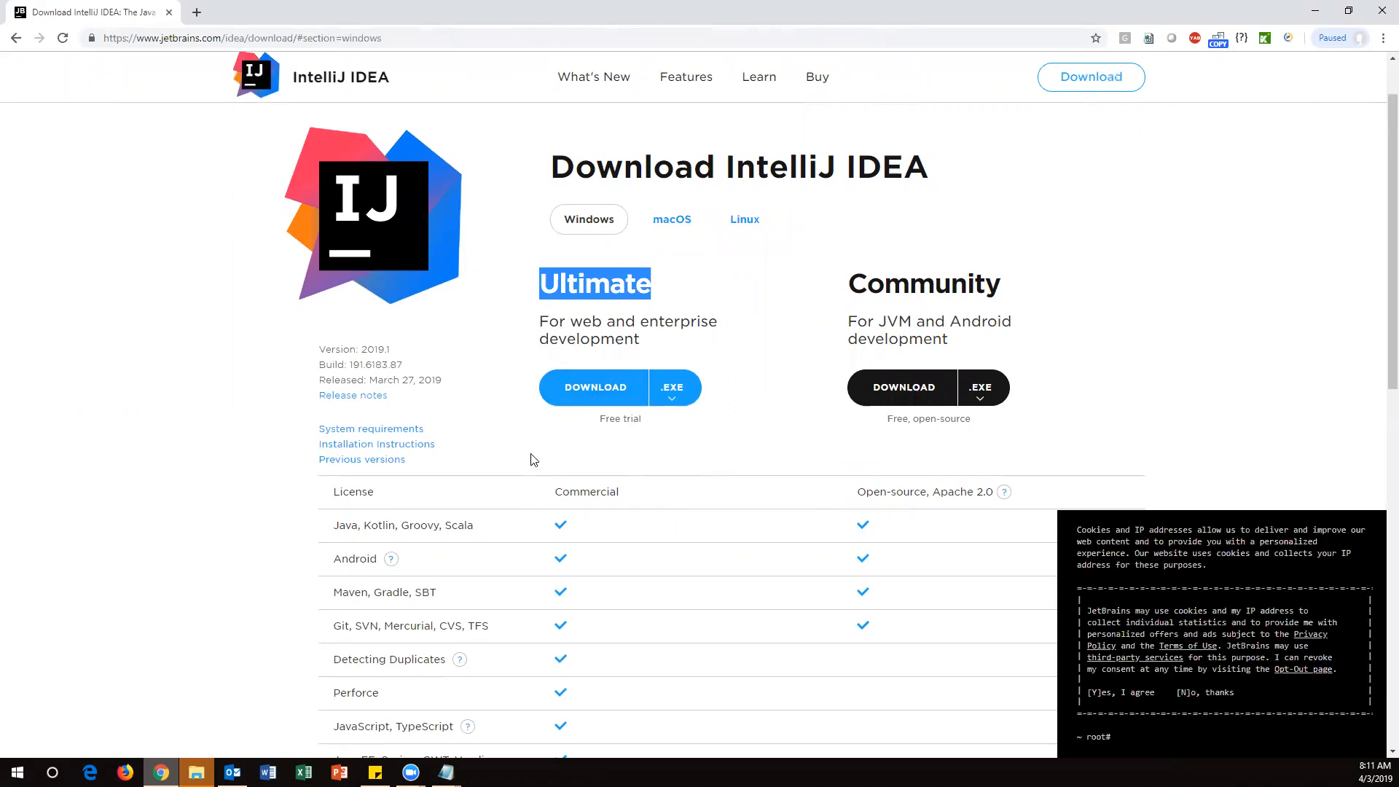
drag(844, 283, 1020, 287)
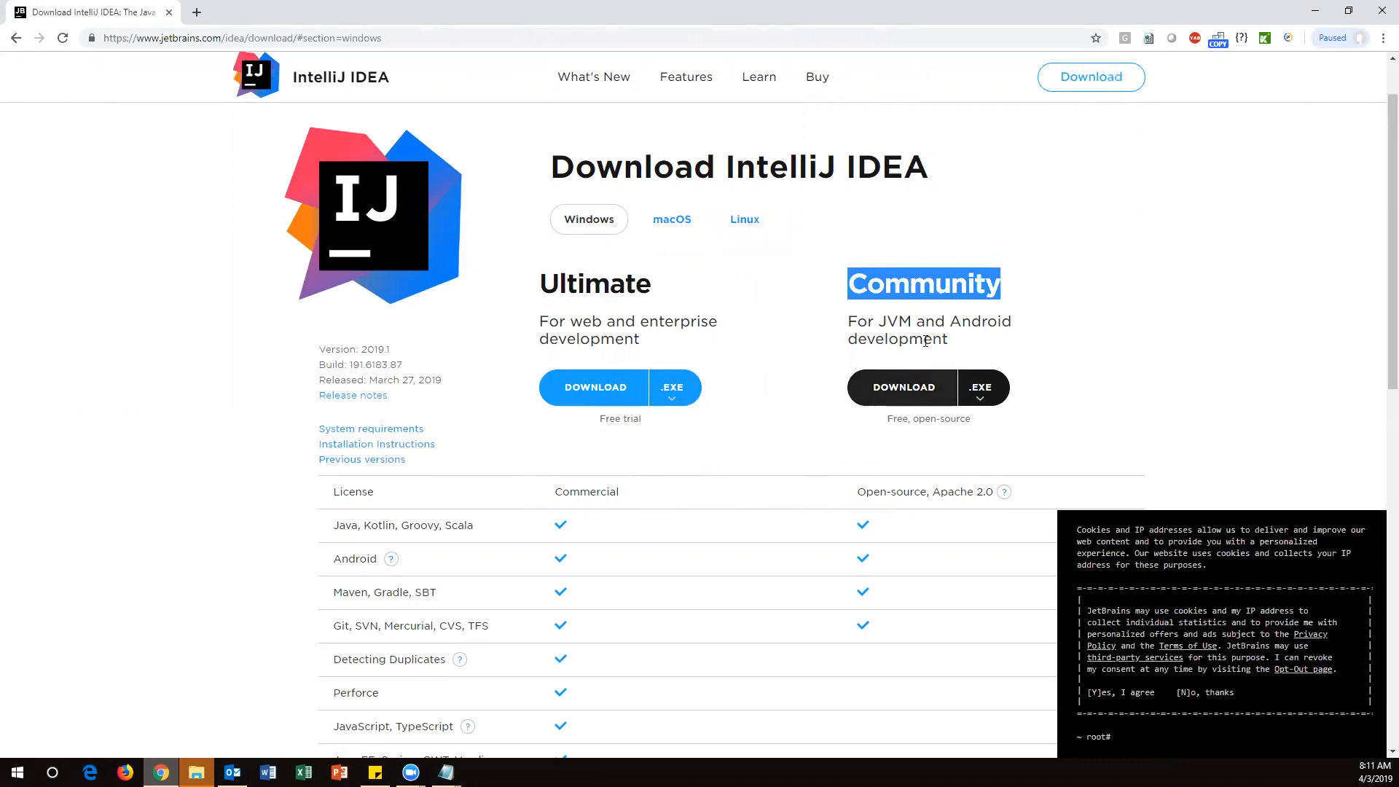
drag(886, 423, 977, 425)
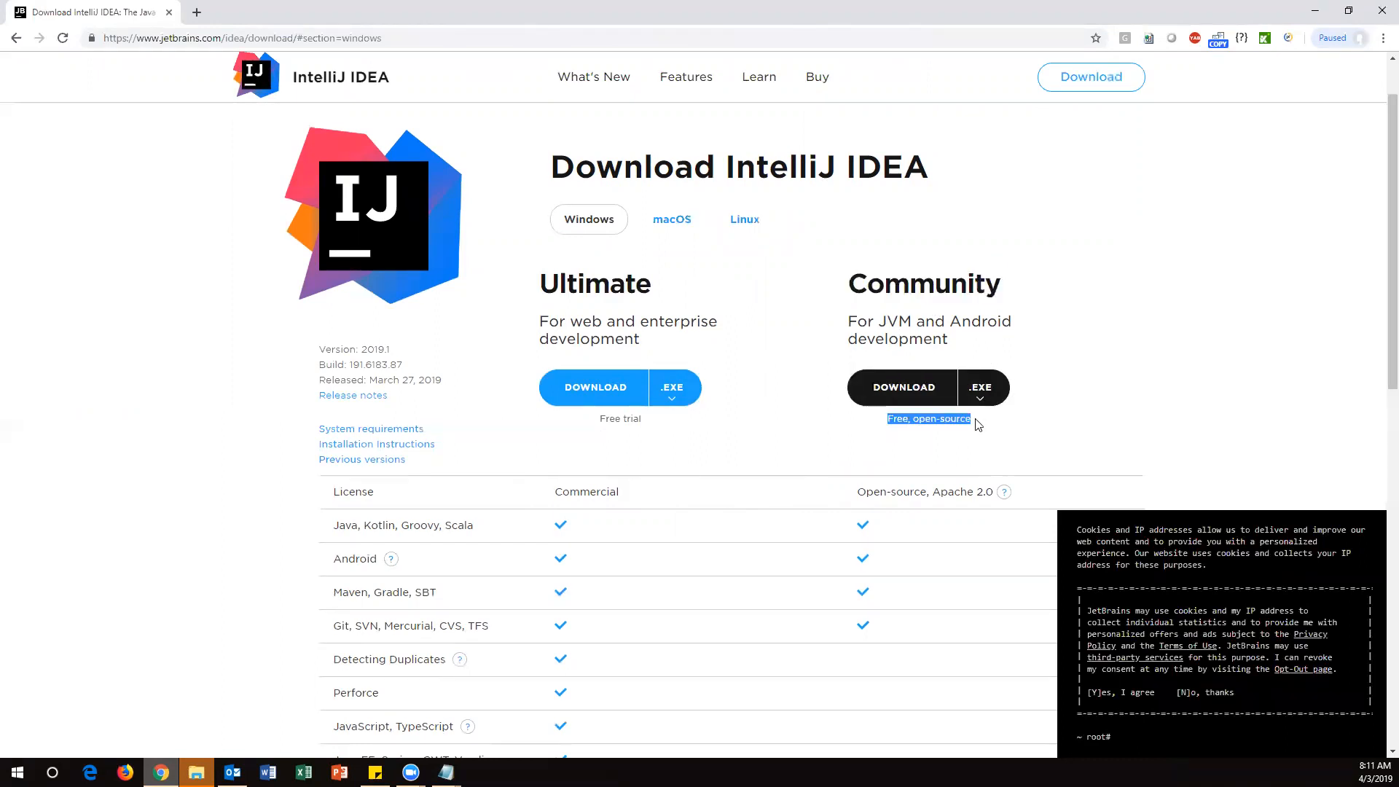
click(924, 387)
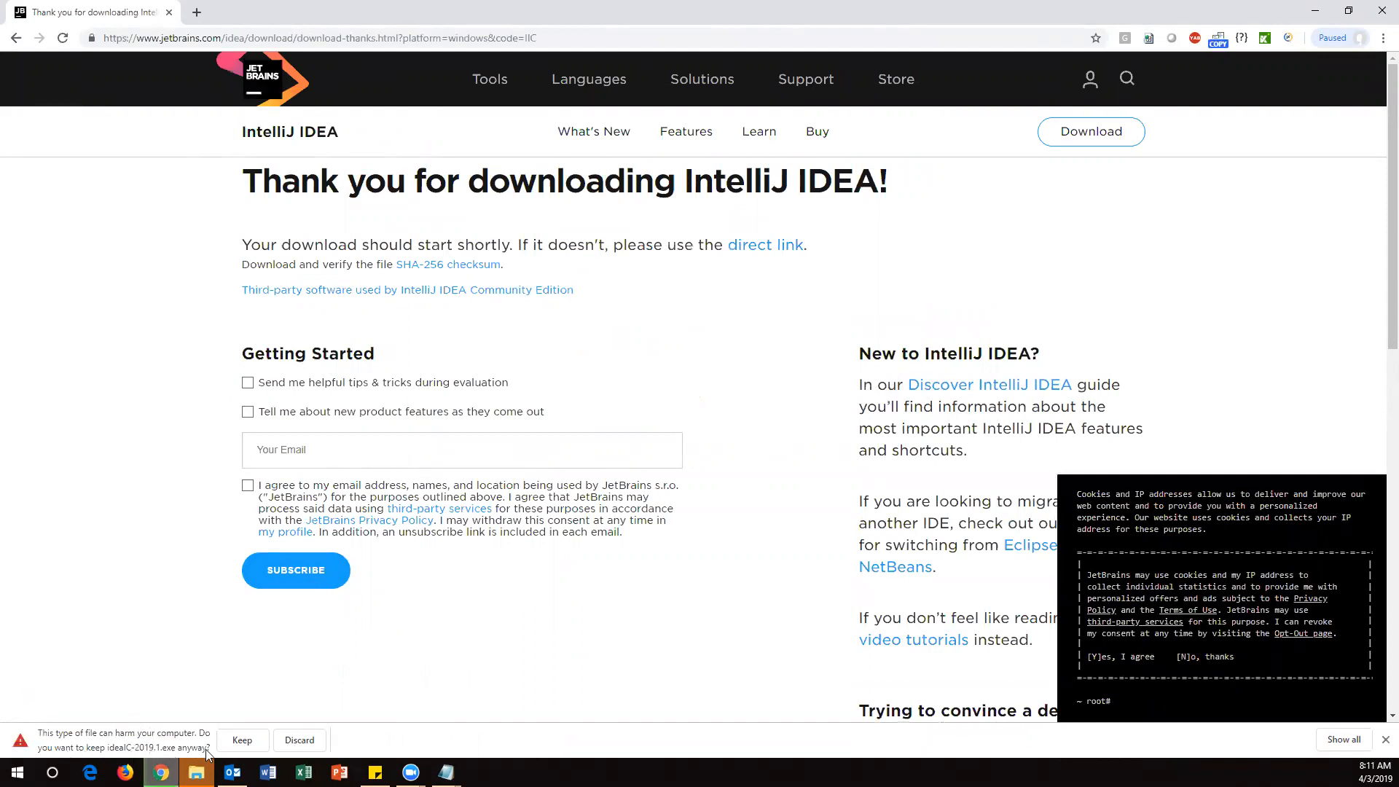
click(242, 740)
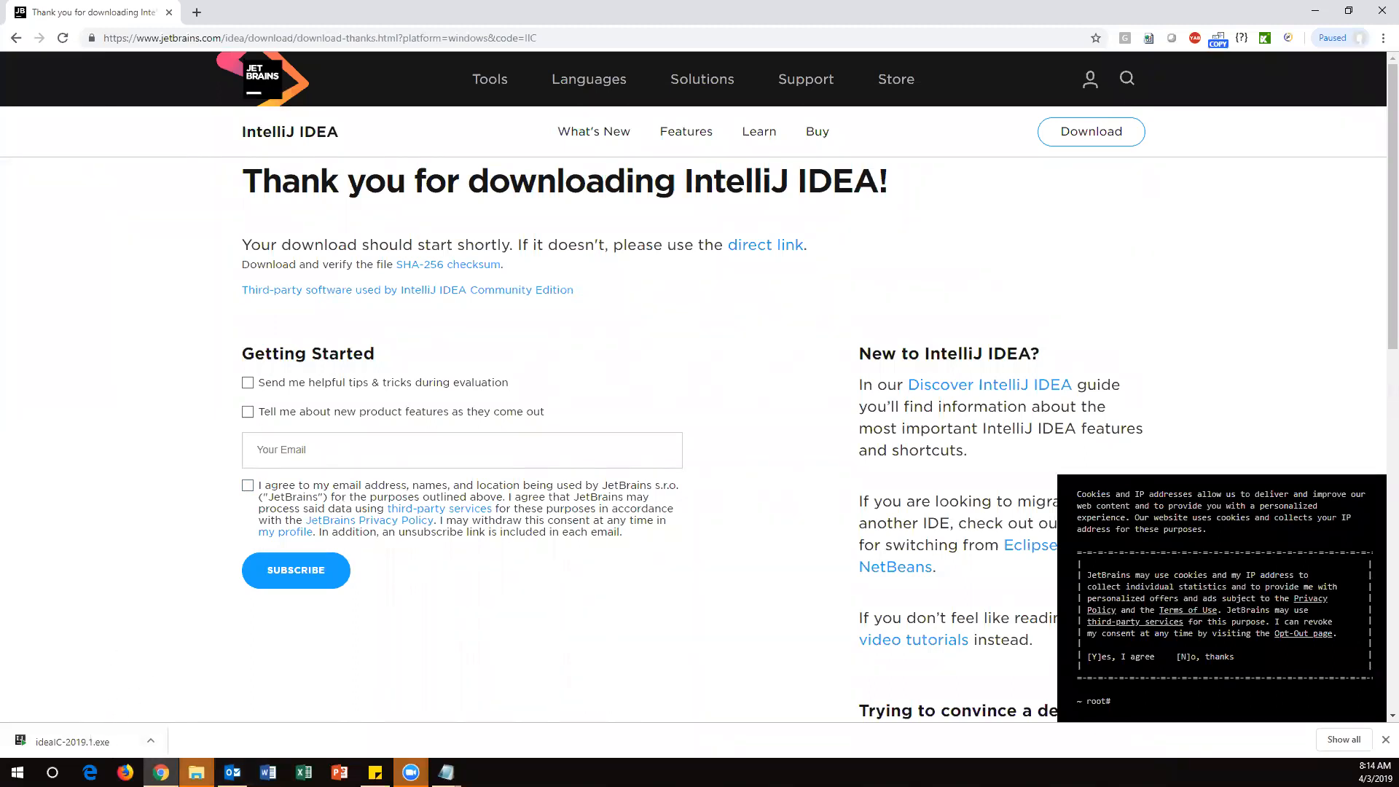
- Switch to File Explorer, run ideaIC-2019.1.exe from the Downloads folder and minimize the open windows
click(196, 772)
click(262, 710)
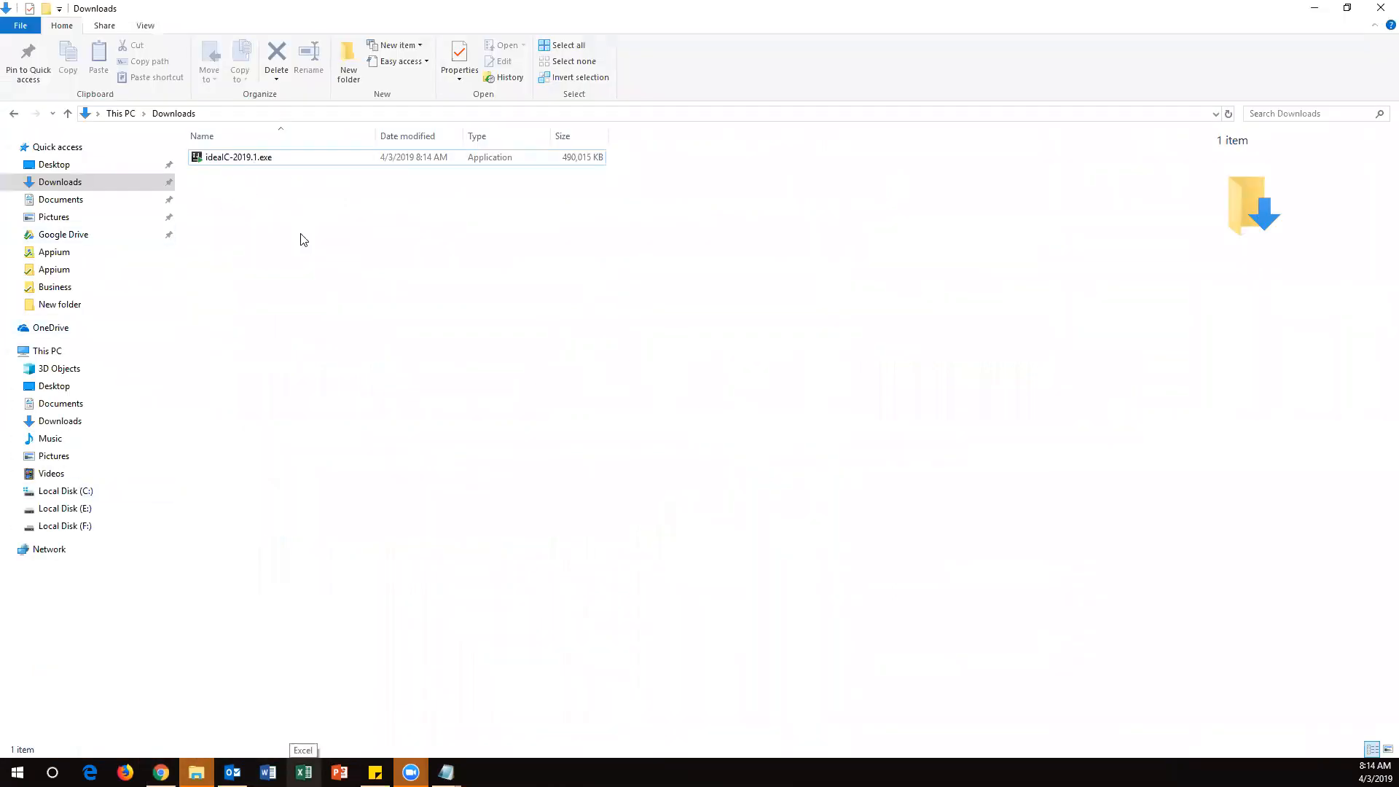
double_click(261, 159)
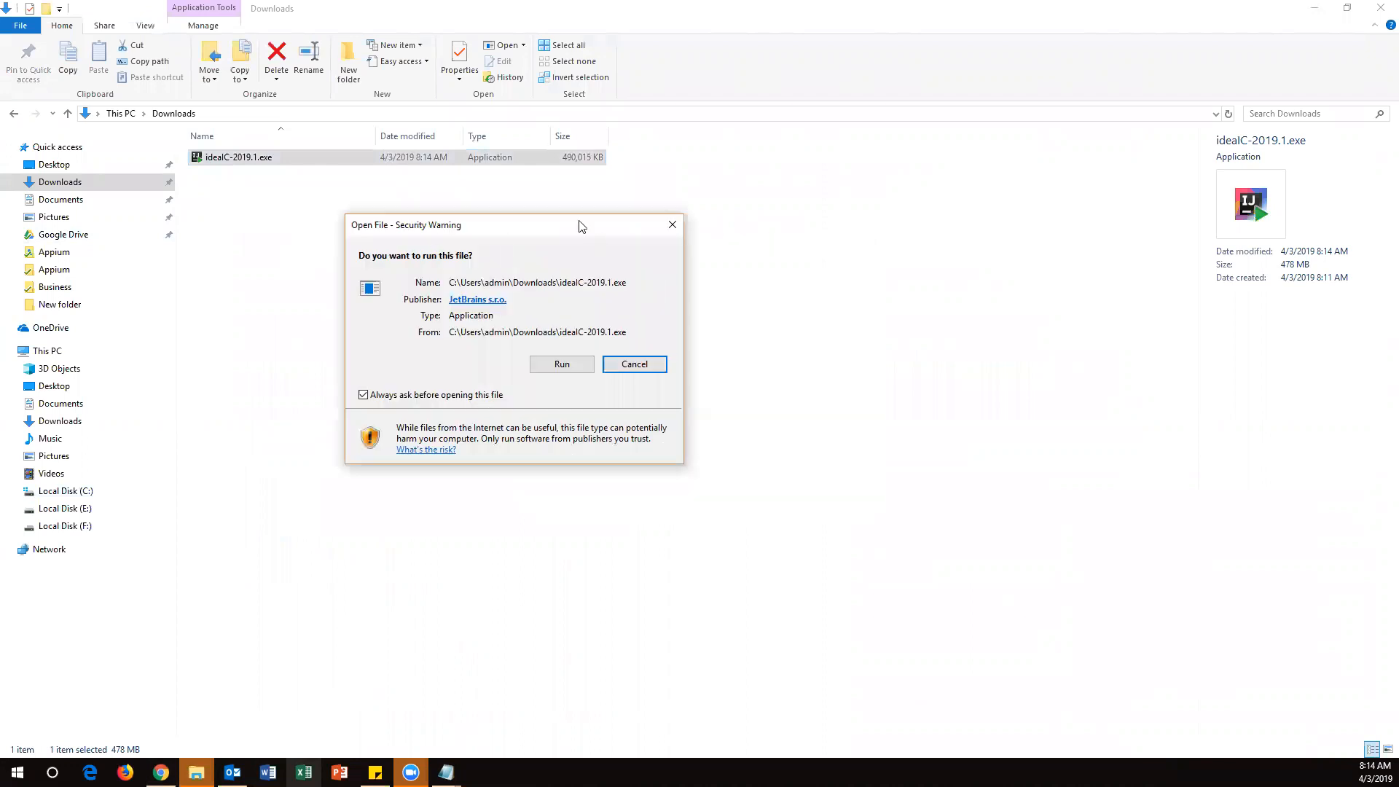
click(567, 365)
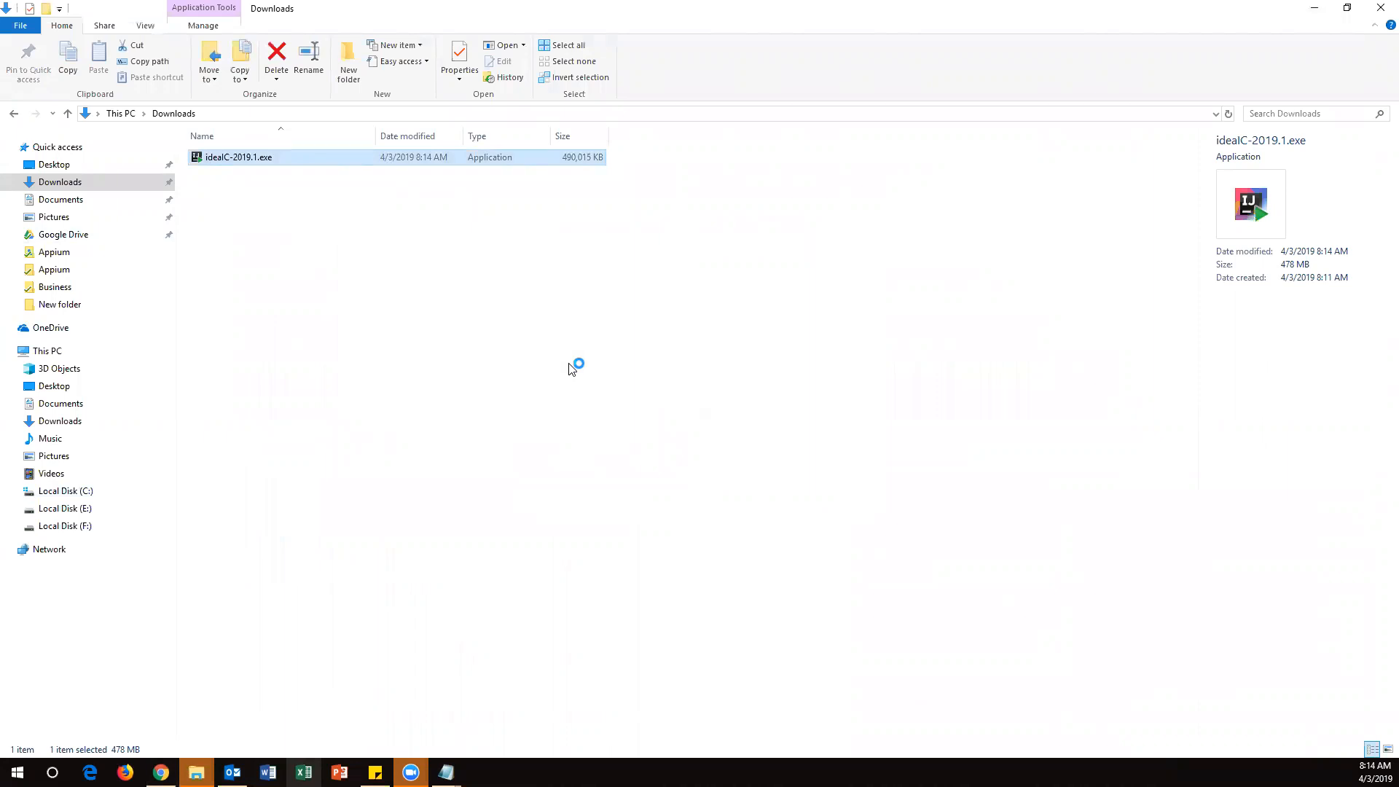
click(1314, 13)
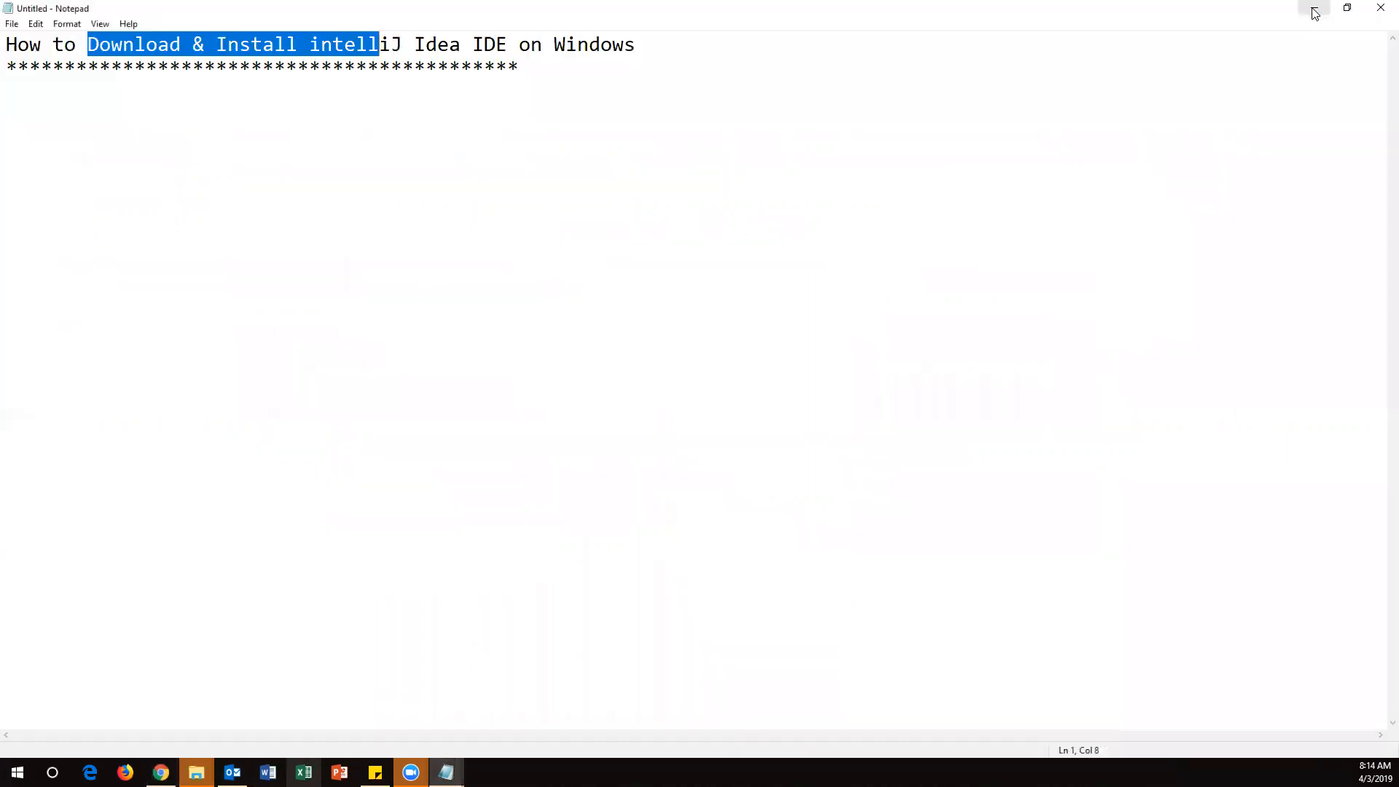
click(1314, 13)
click(1314, 13)
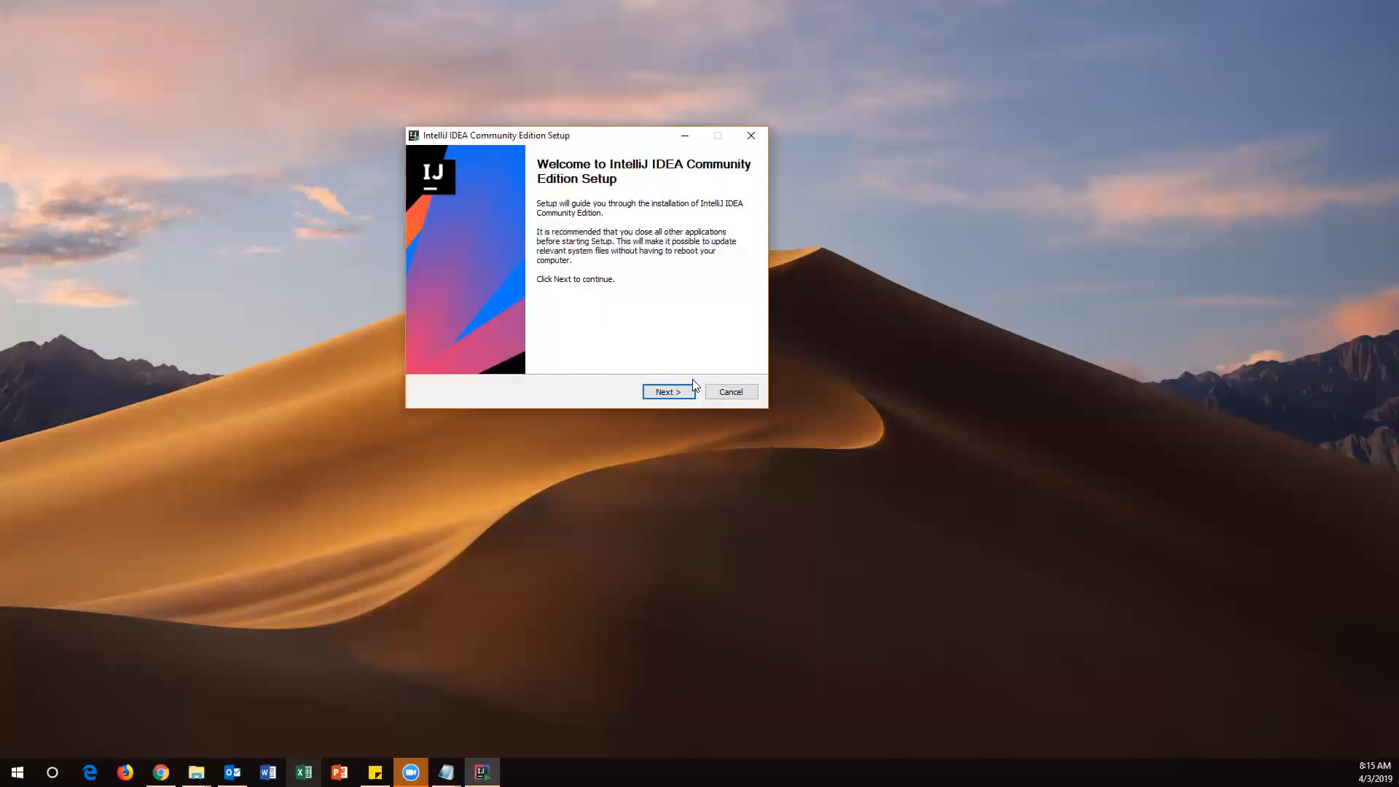
- Begin the IntelliJ IDEA Community Edition setup and accept the default destination folder under Program Files\JetBrains
click(671, 392)
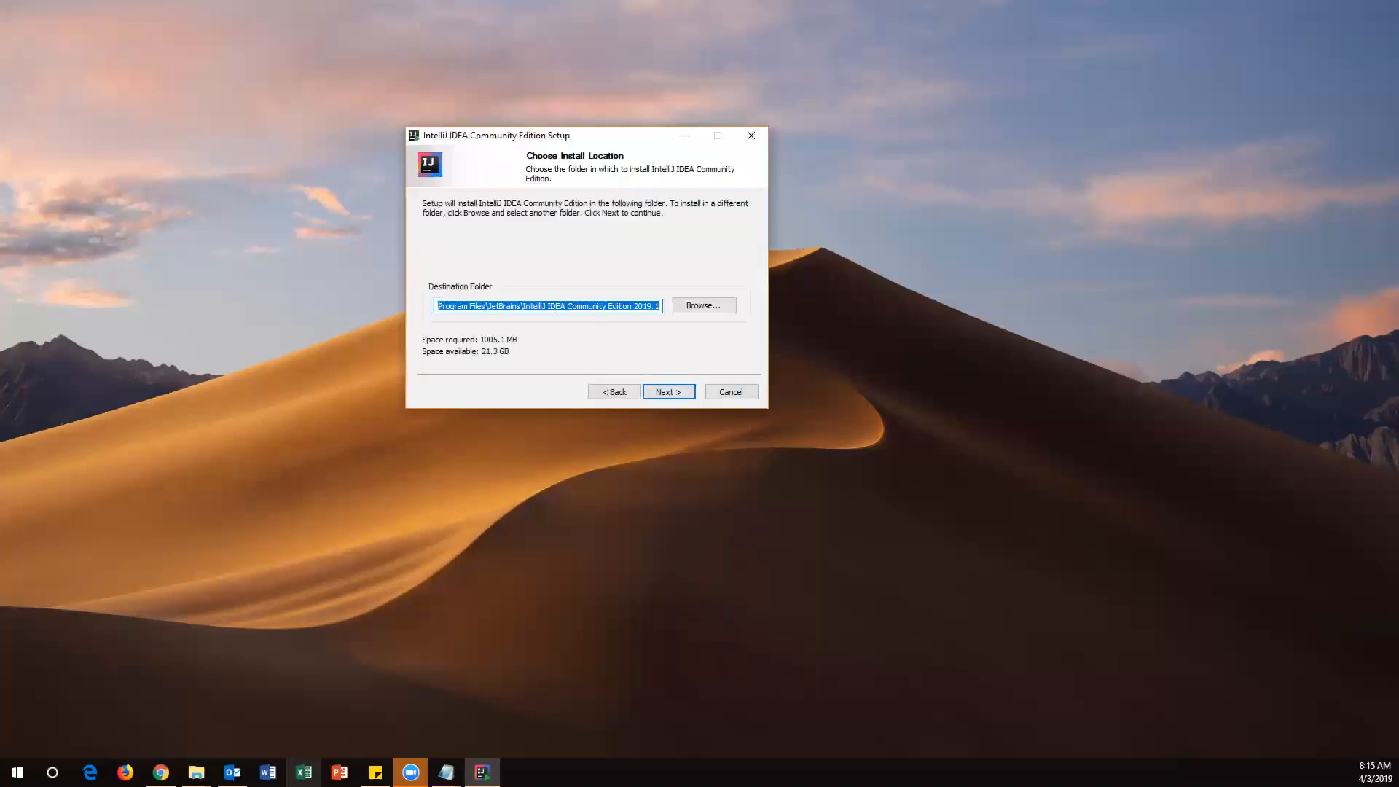
click(484, 306)
drag(449, 306, 583, 306)
click(463, 306)
drag(486, 306, 646, 307)
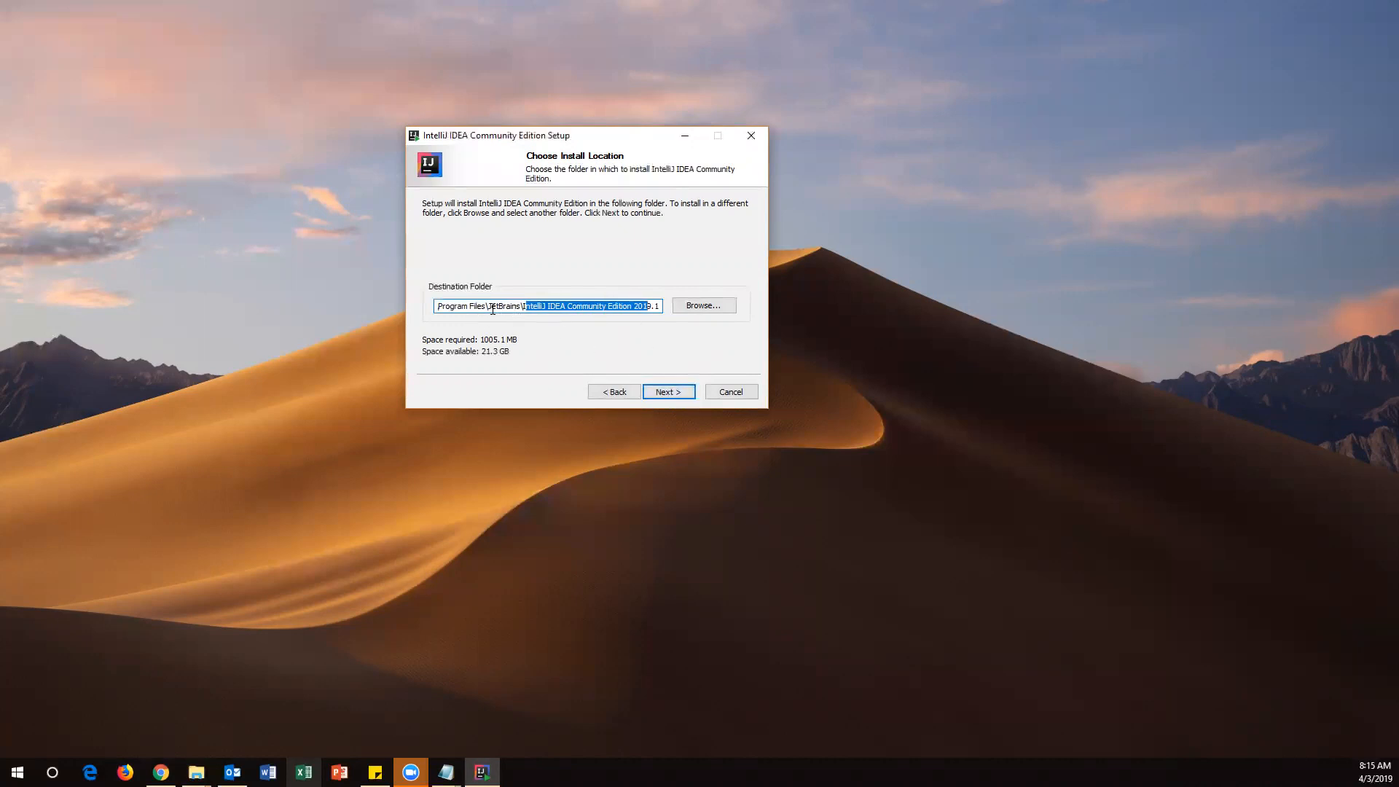
click(664, 392)
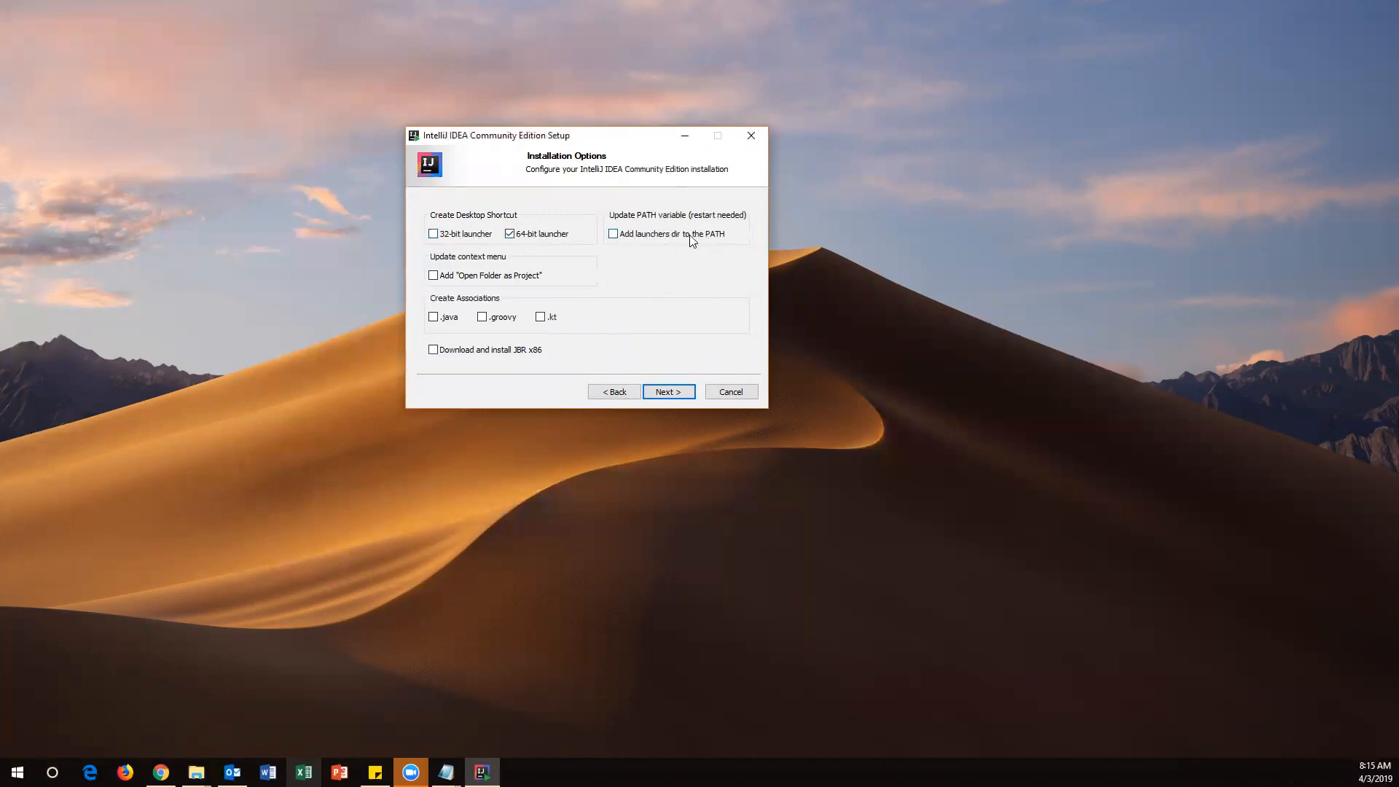
- Install with only the 64-bit launcher desktop shortcut selected, and finish setup without running IntelliJ IDEA
click(682, 394)
click(684, 389)
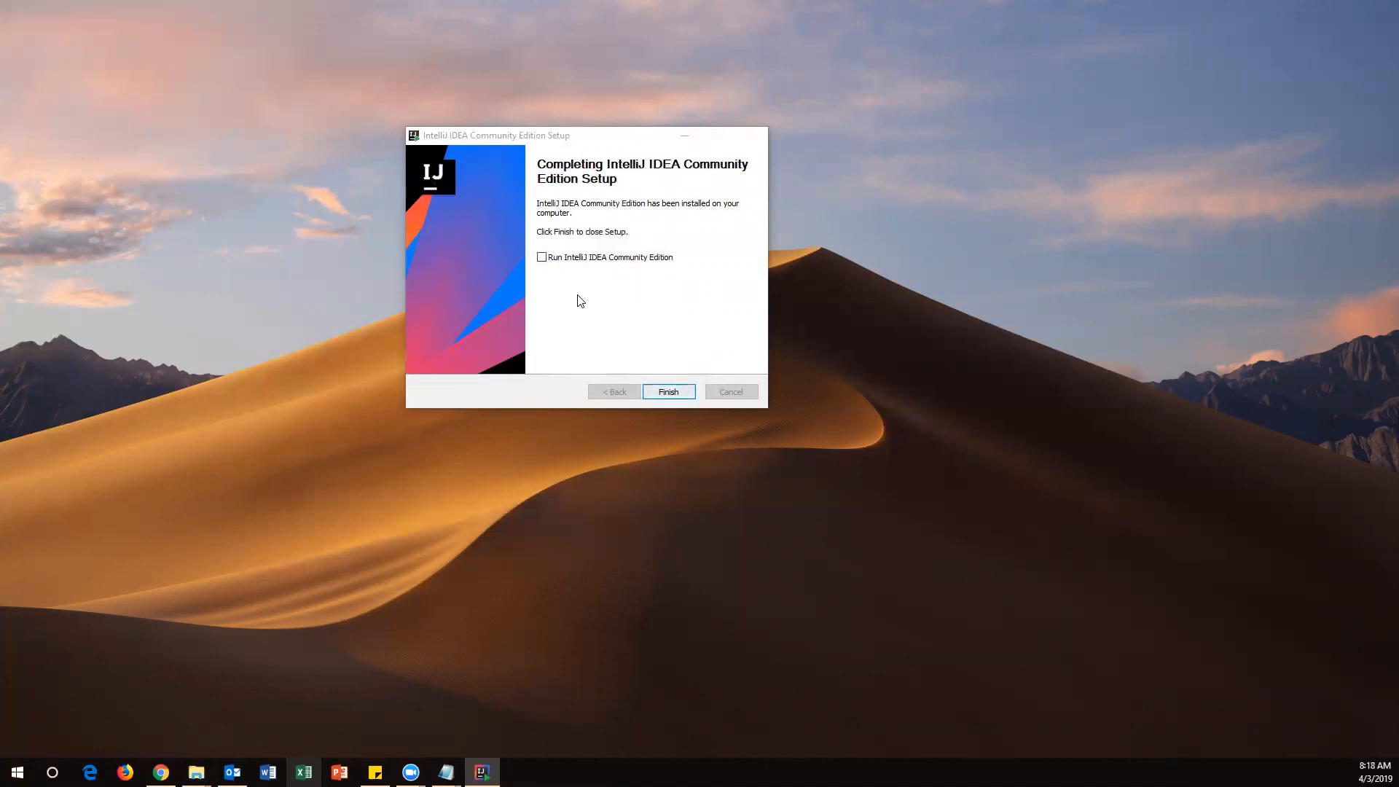
click(674, 391)
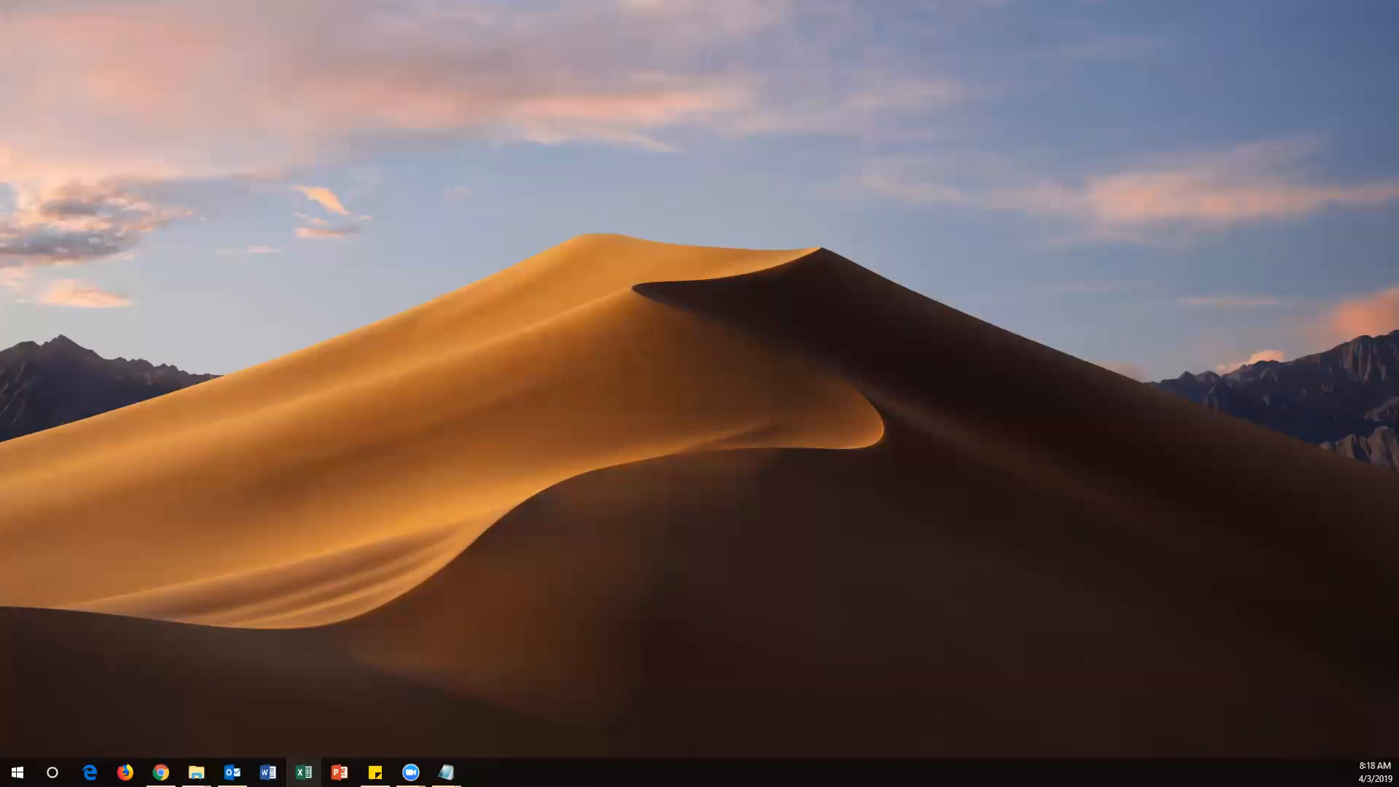
- Launch IntelliJ IDEA from its desktop shortcut without importing settings, and skip the remaining customization to use the defaults
drag(243, 291, 491, 194)
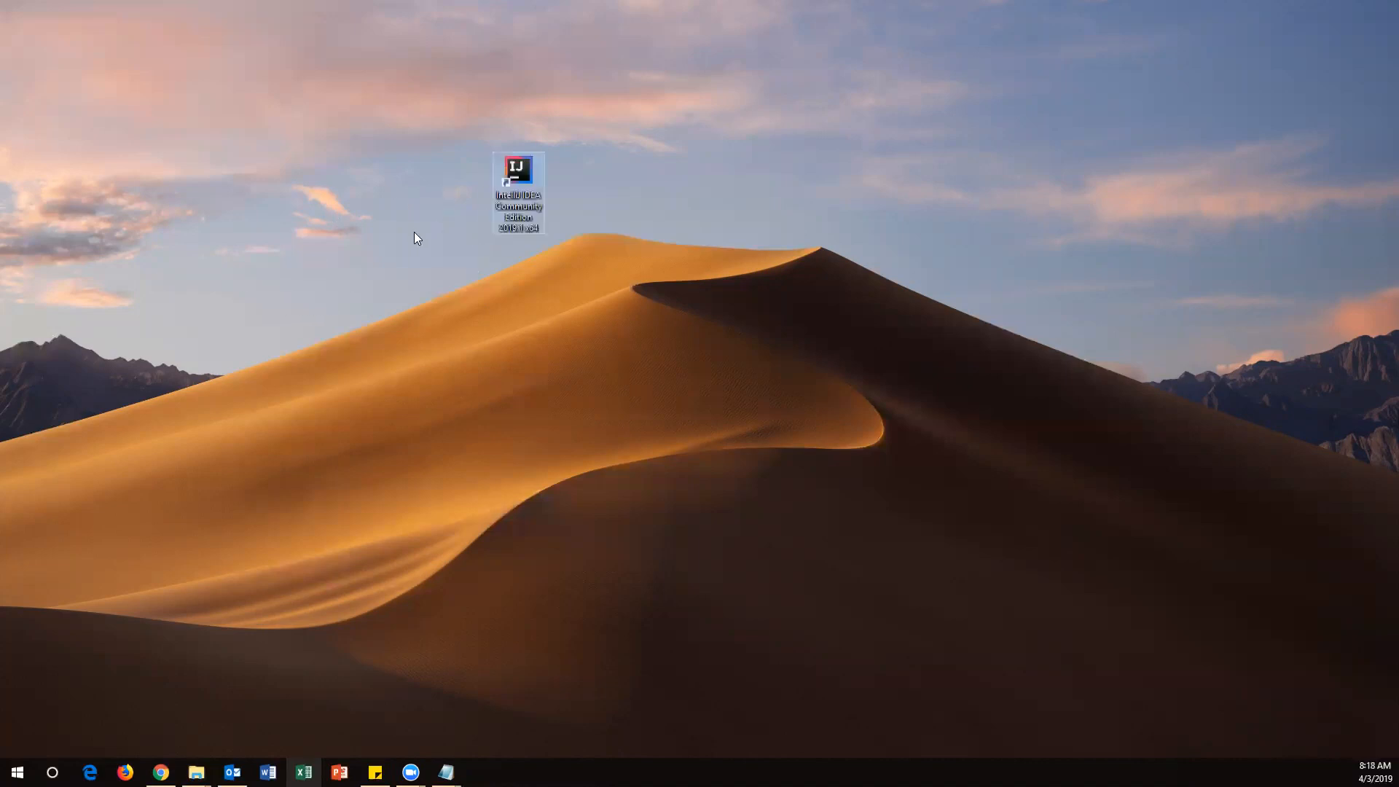
double_click(528, 185)
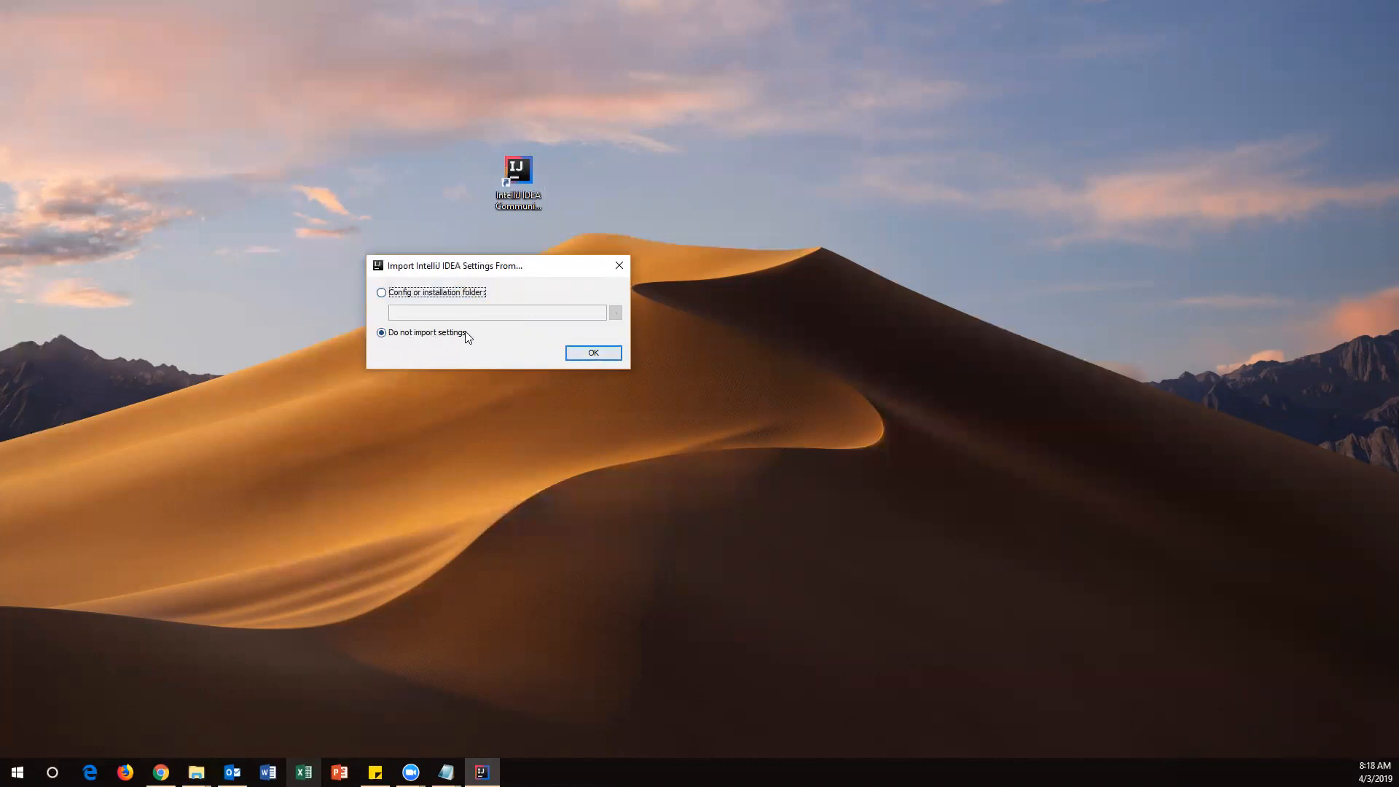
click(590, 355)
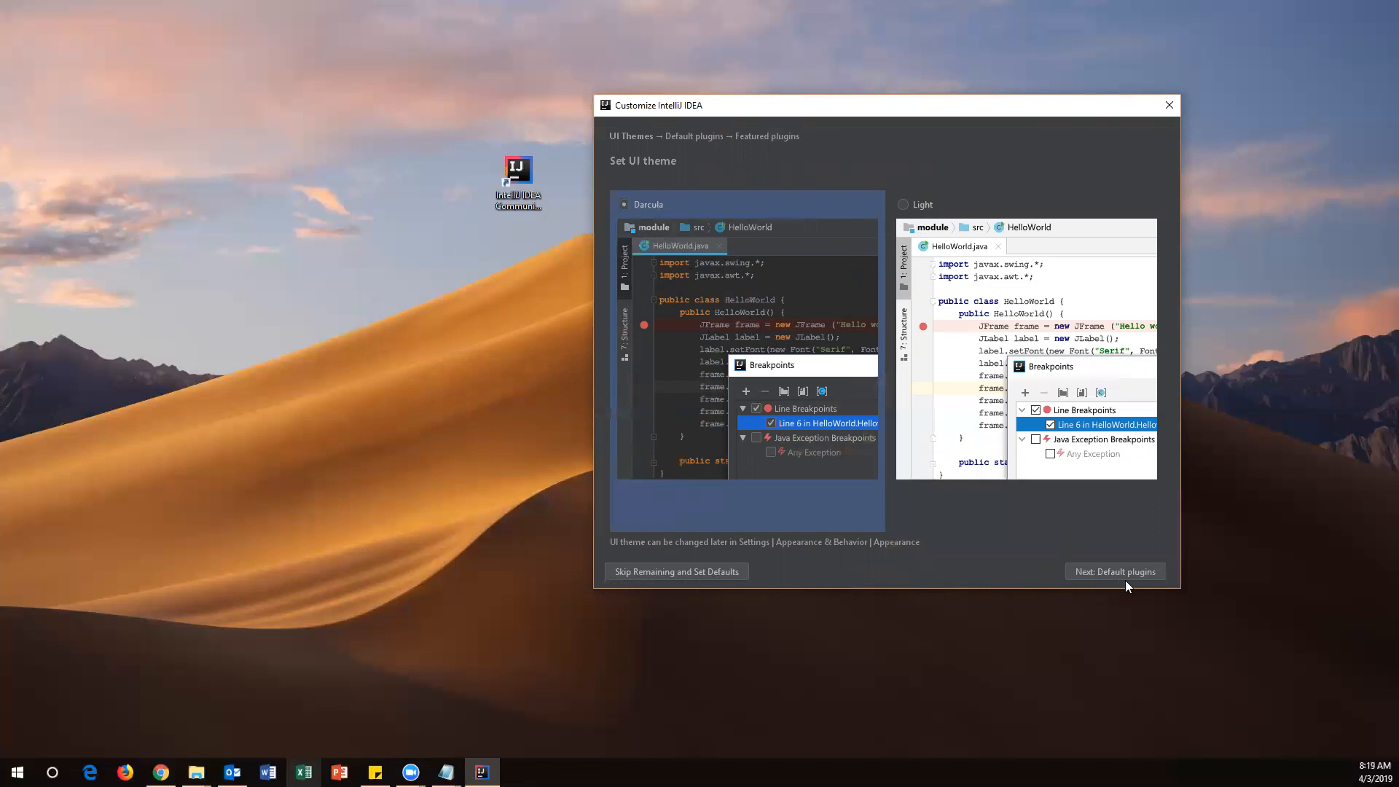
click(1095, 572)
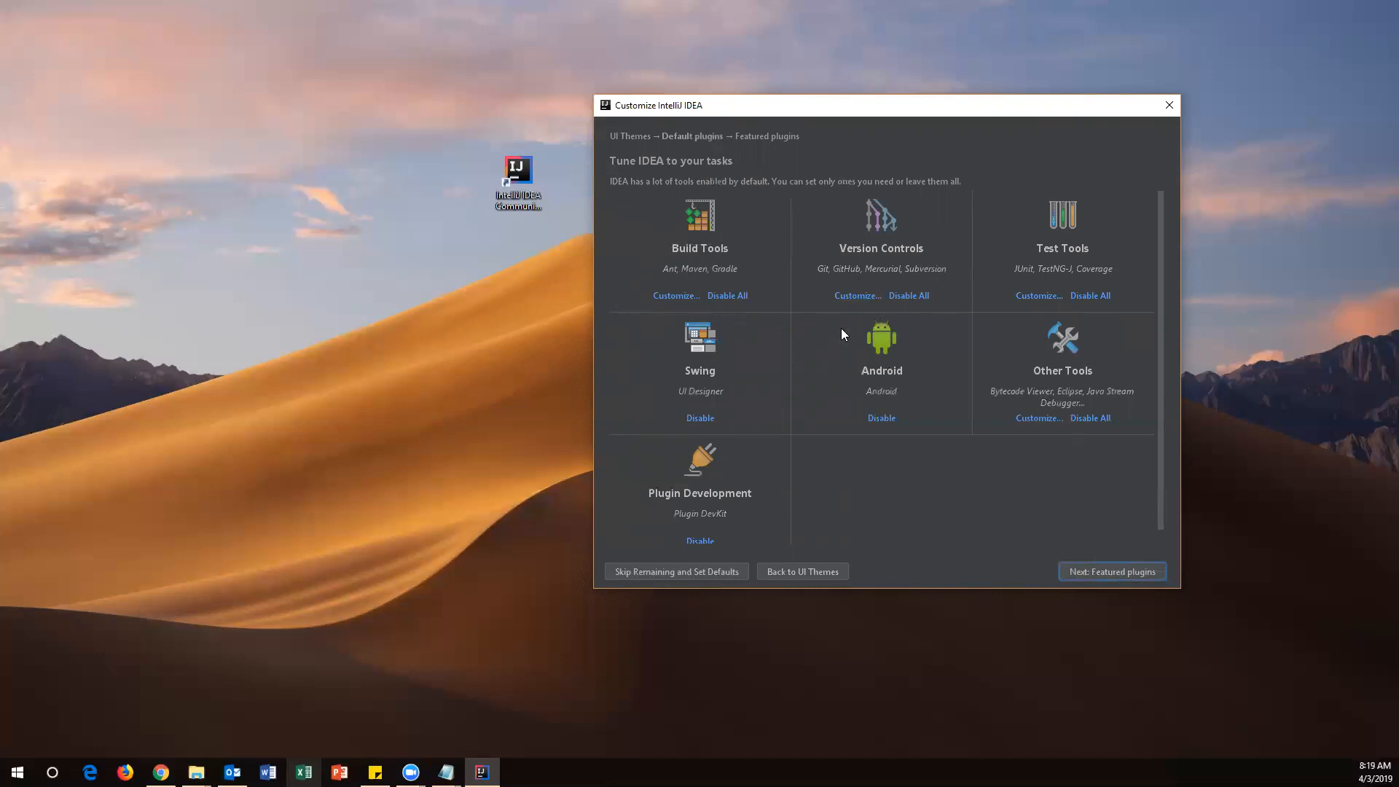
click(707, 572)
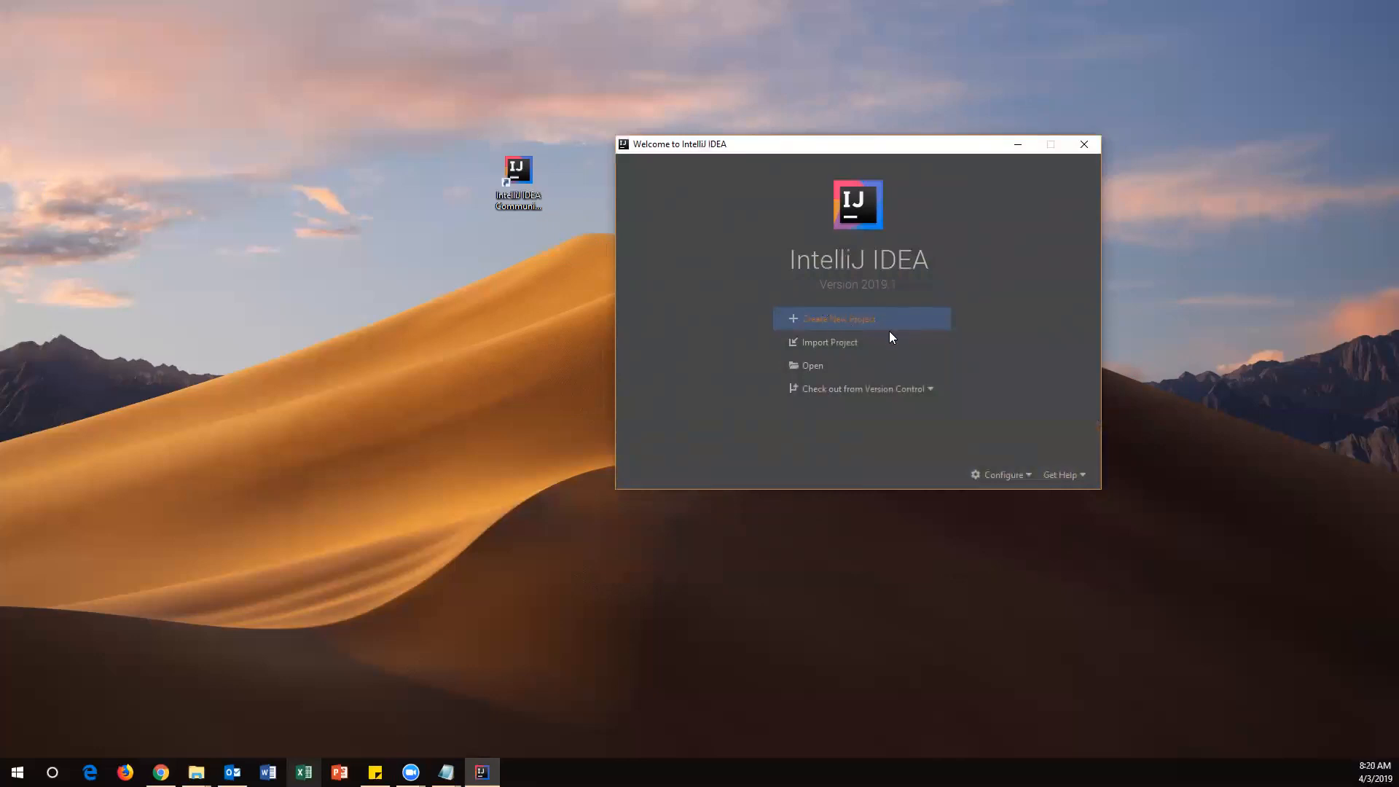
- Set up a new Java project using project SDK 11, with no additional libraries and no template
click(854, 325)
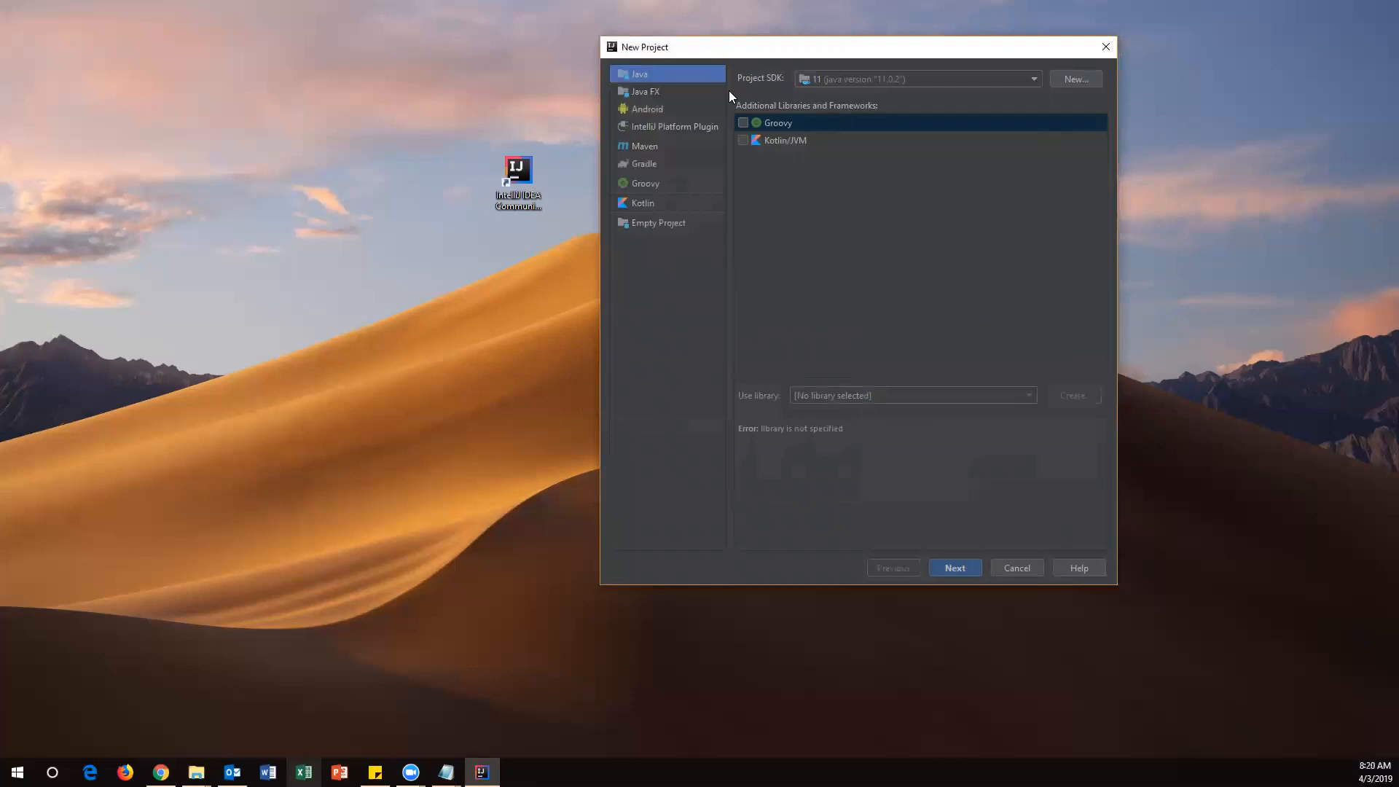
drag(738, 48, 238, 48)
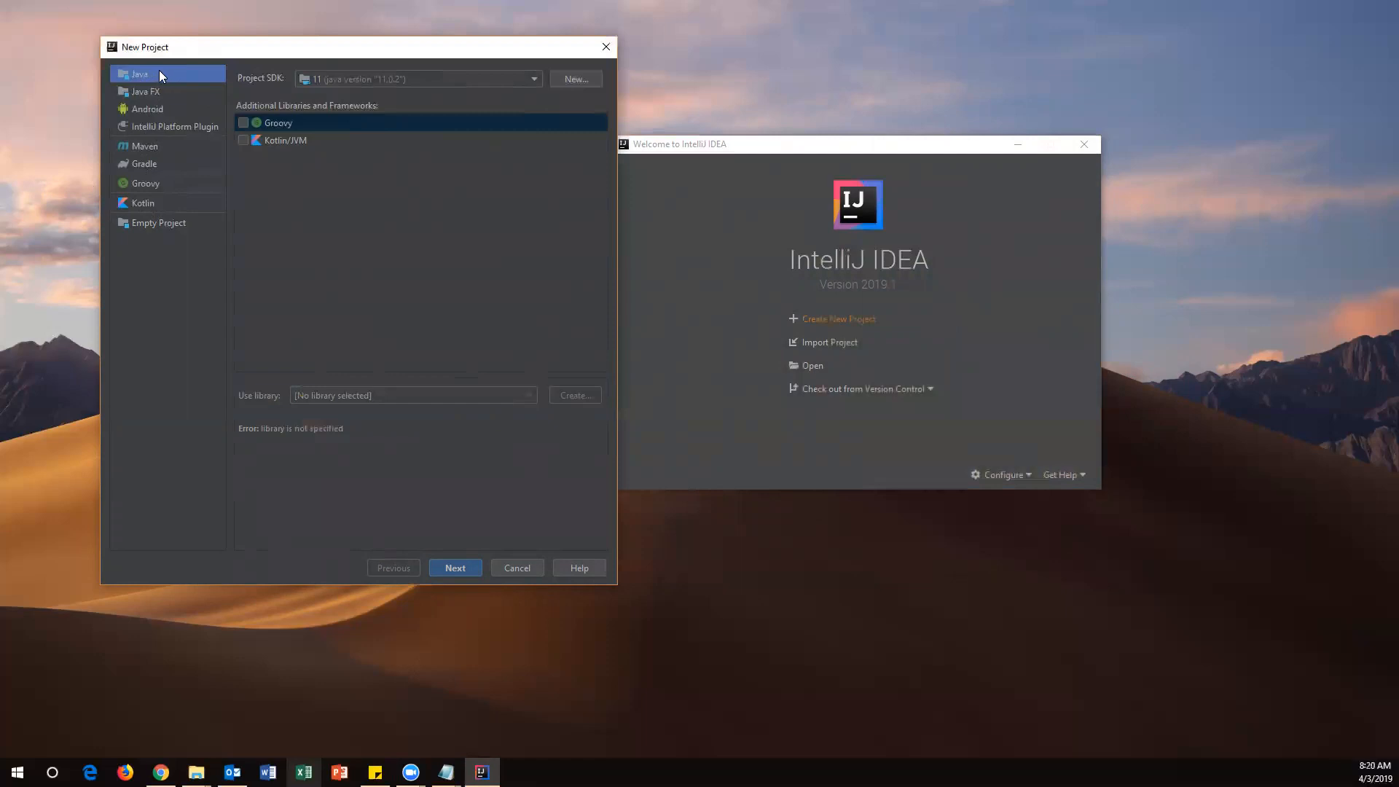
click(536, 79)
click(536, 79)
click(535, 80)
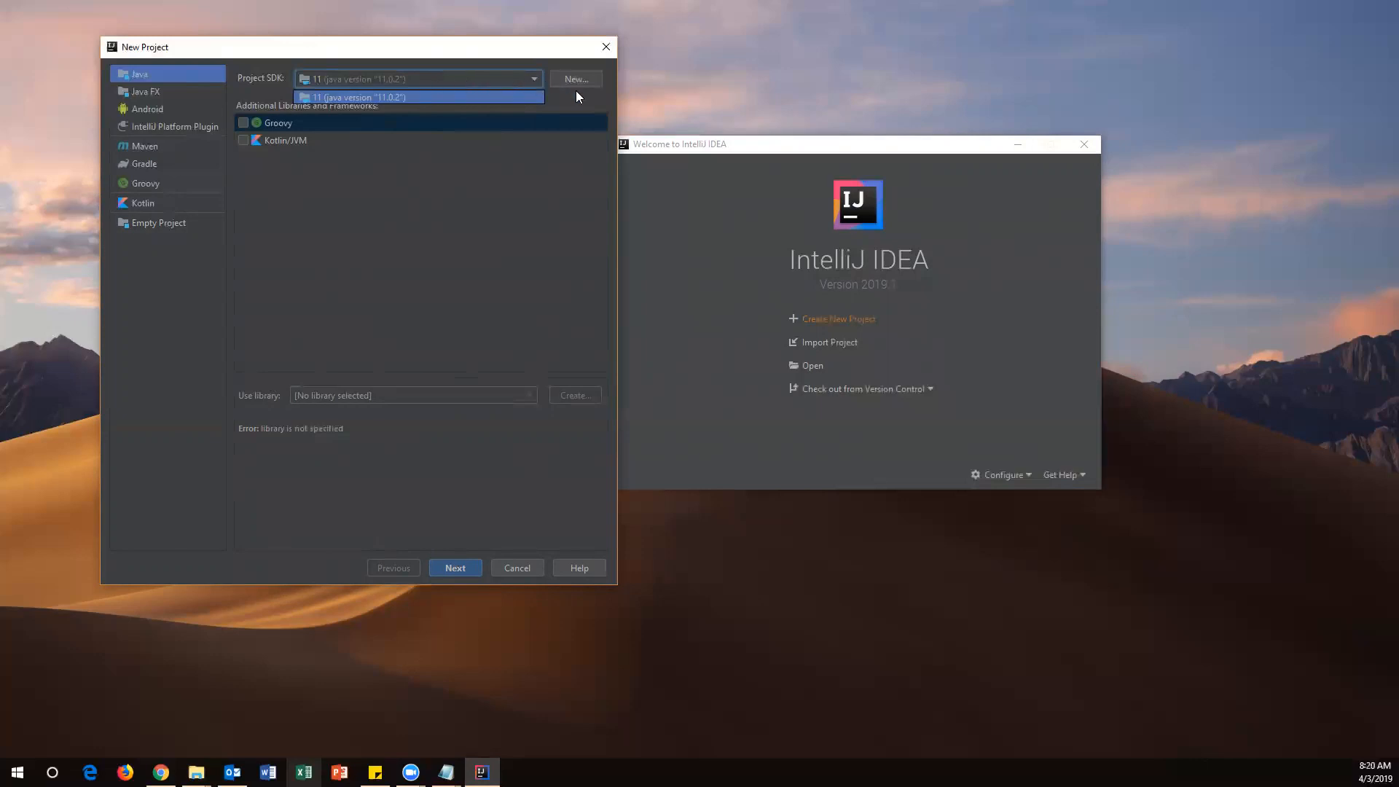
click(352, 84)
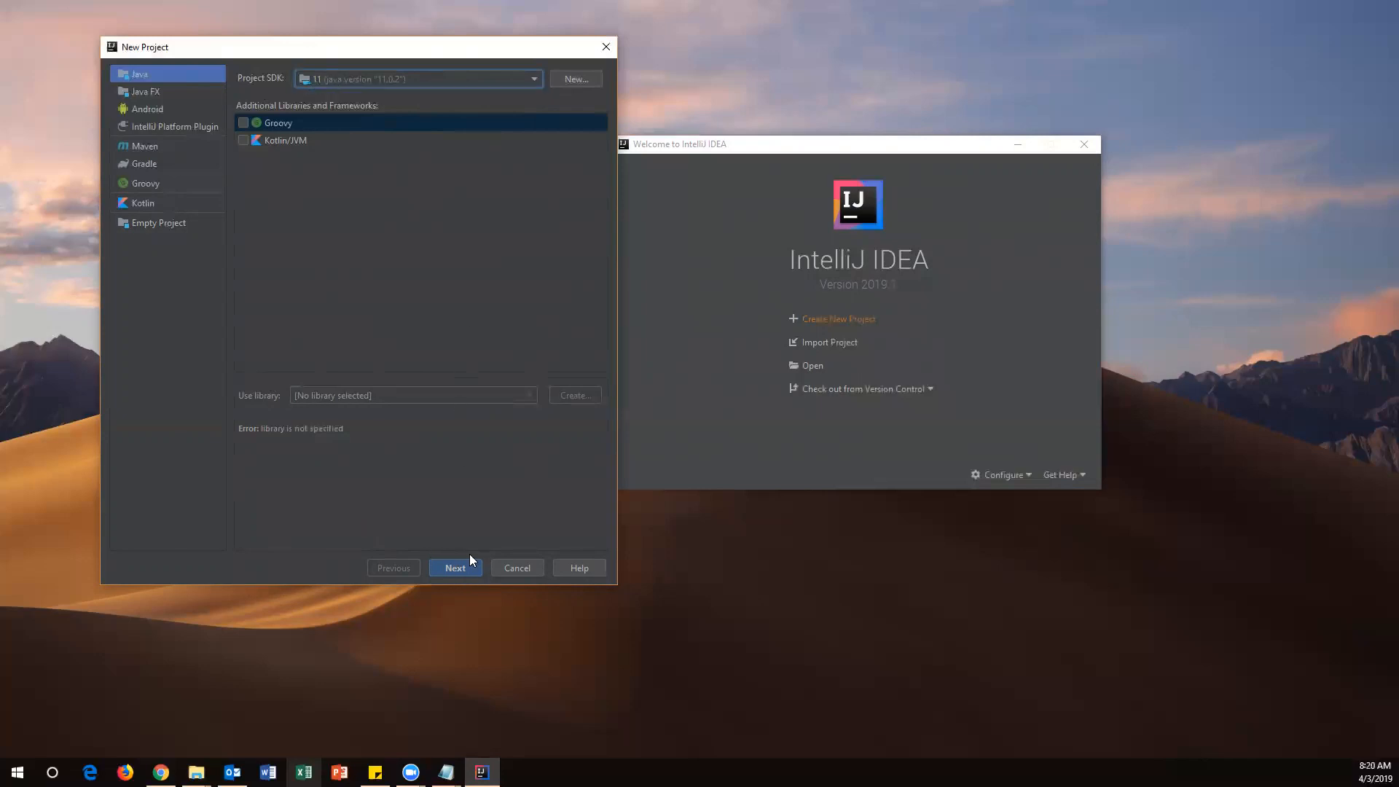
click(449, 570)
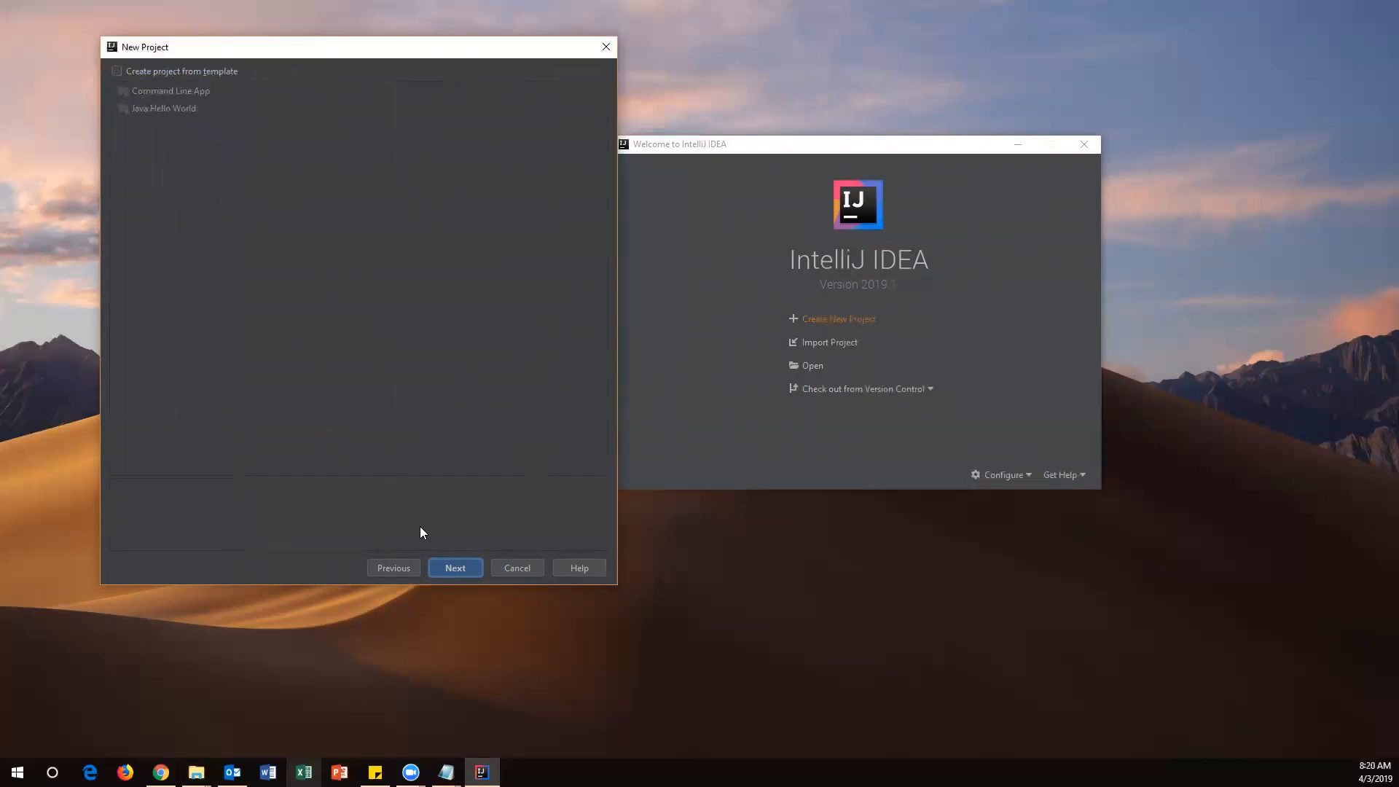
click(446, 568)
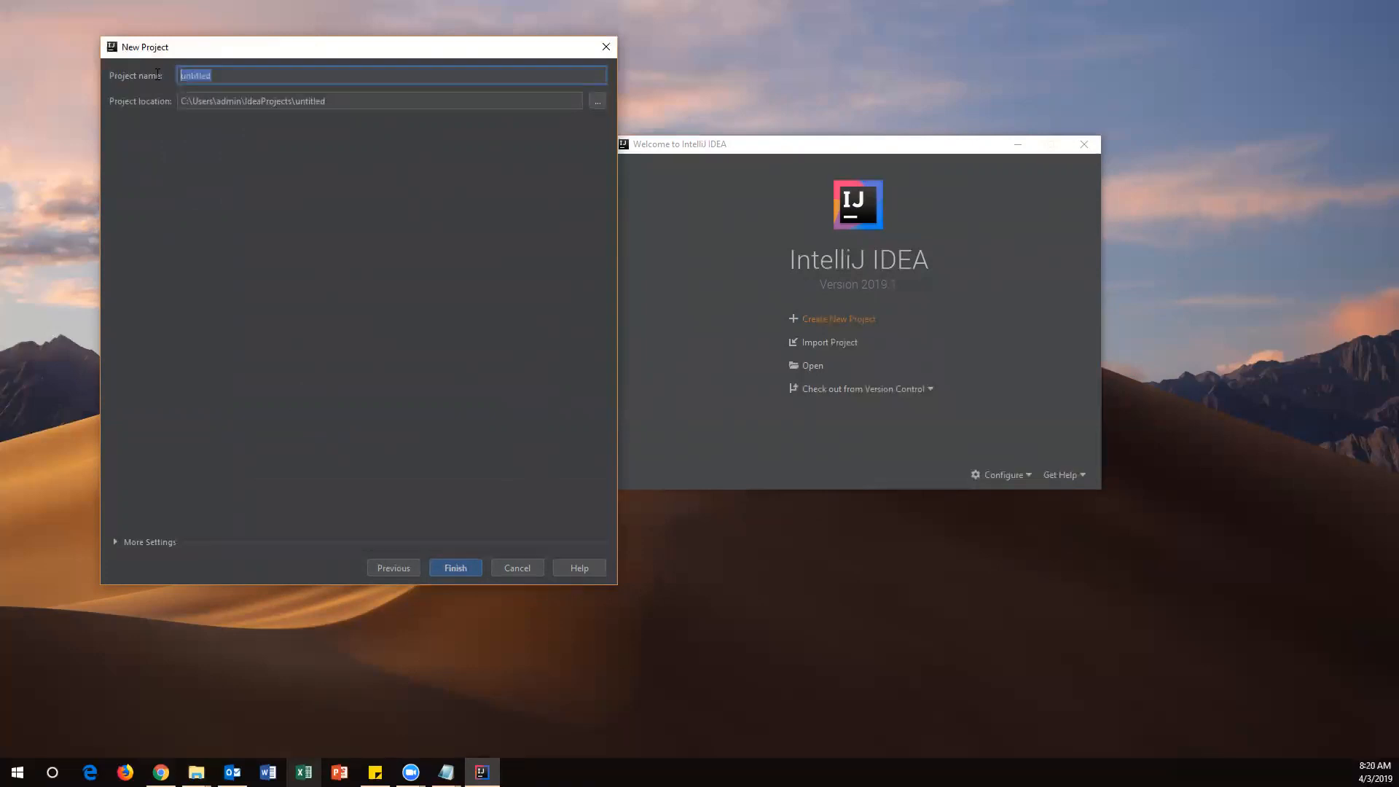
- Create the project with the name JavaProject and show its project tree
drag(292, 101, 168, 77)
text(JavaProject)
click(459, 570)
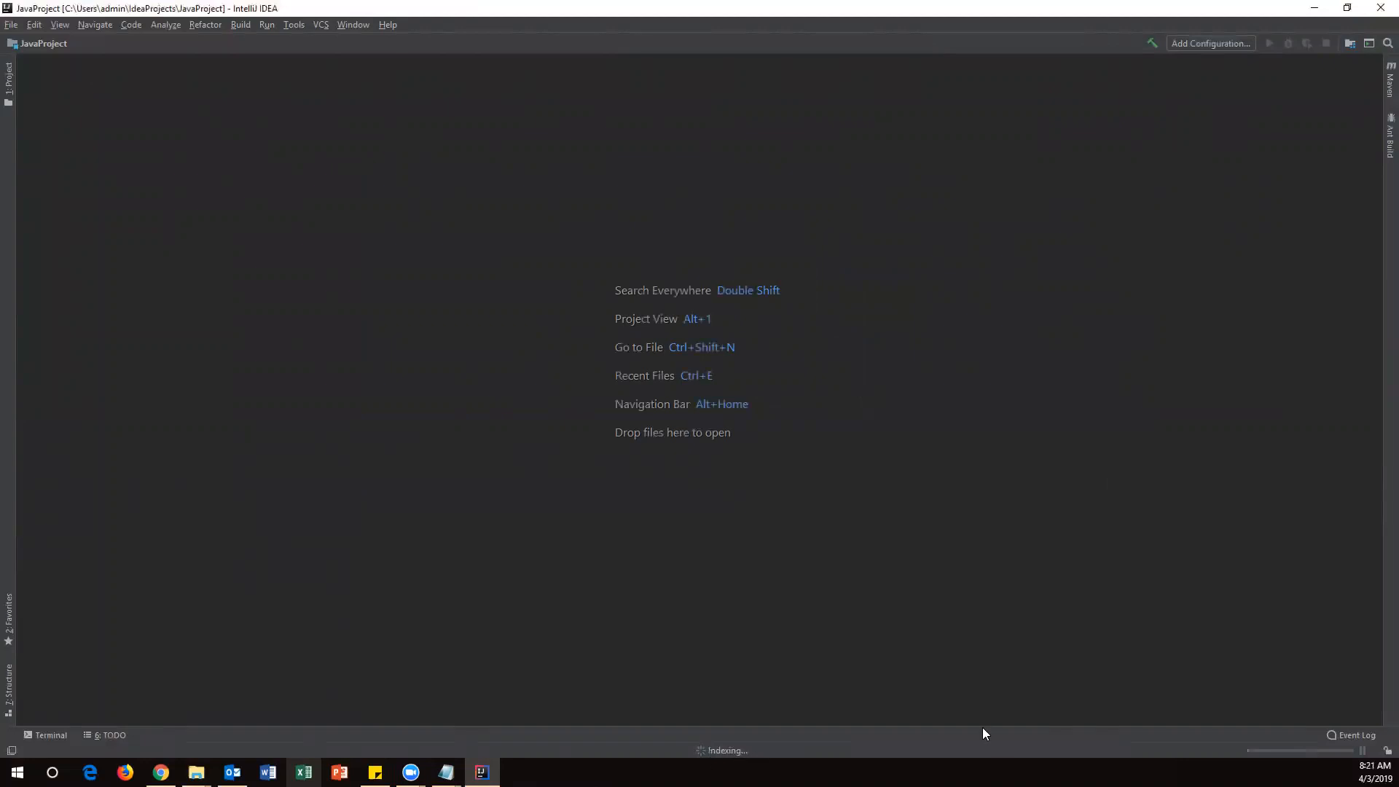
click(8, 80)
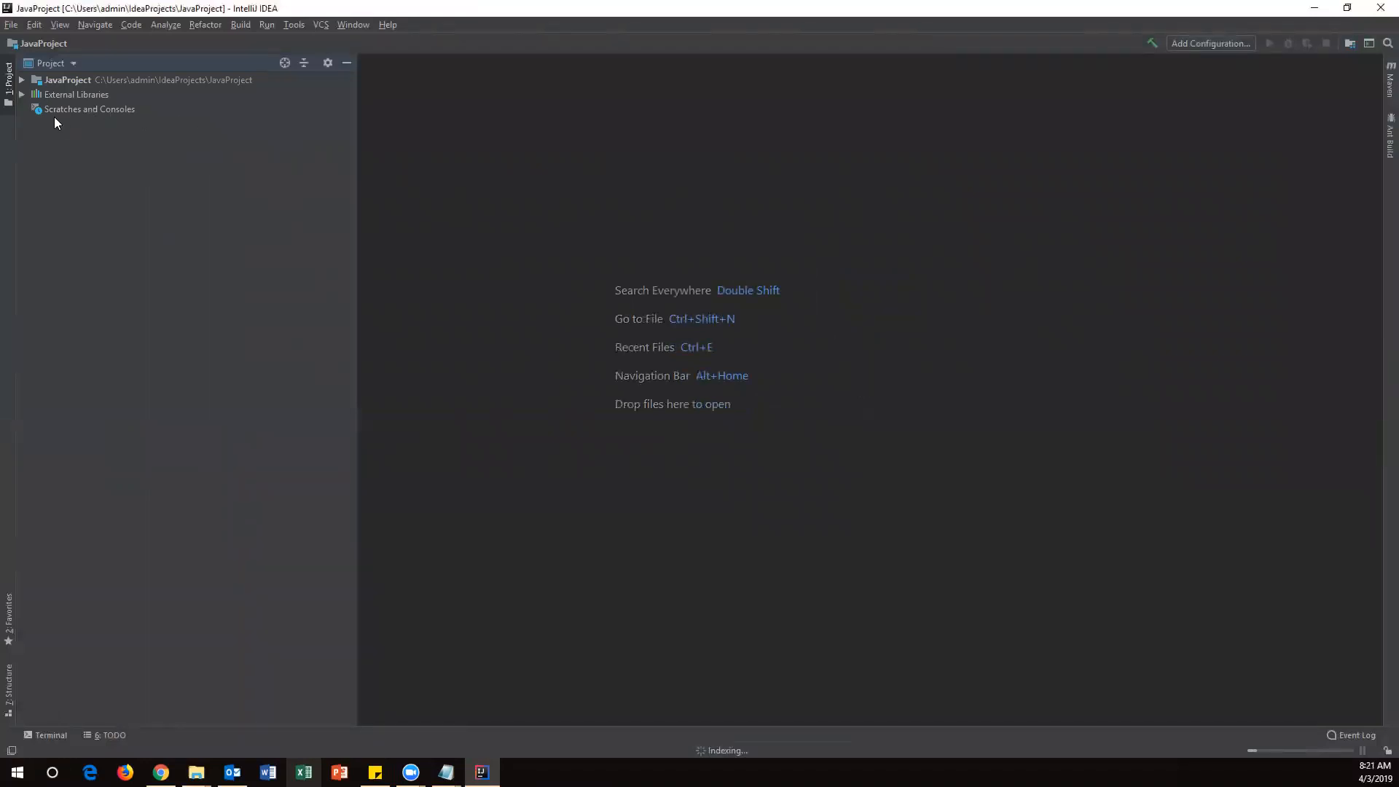
- Create a new Java class named HelloWorld in the project's src folder
click(22, 81)
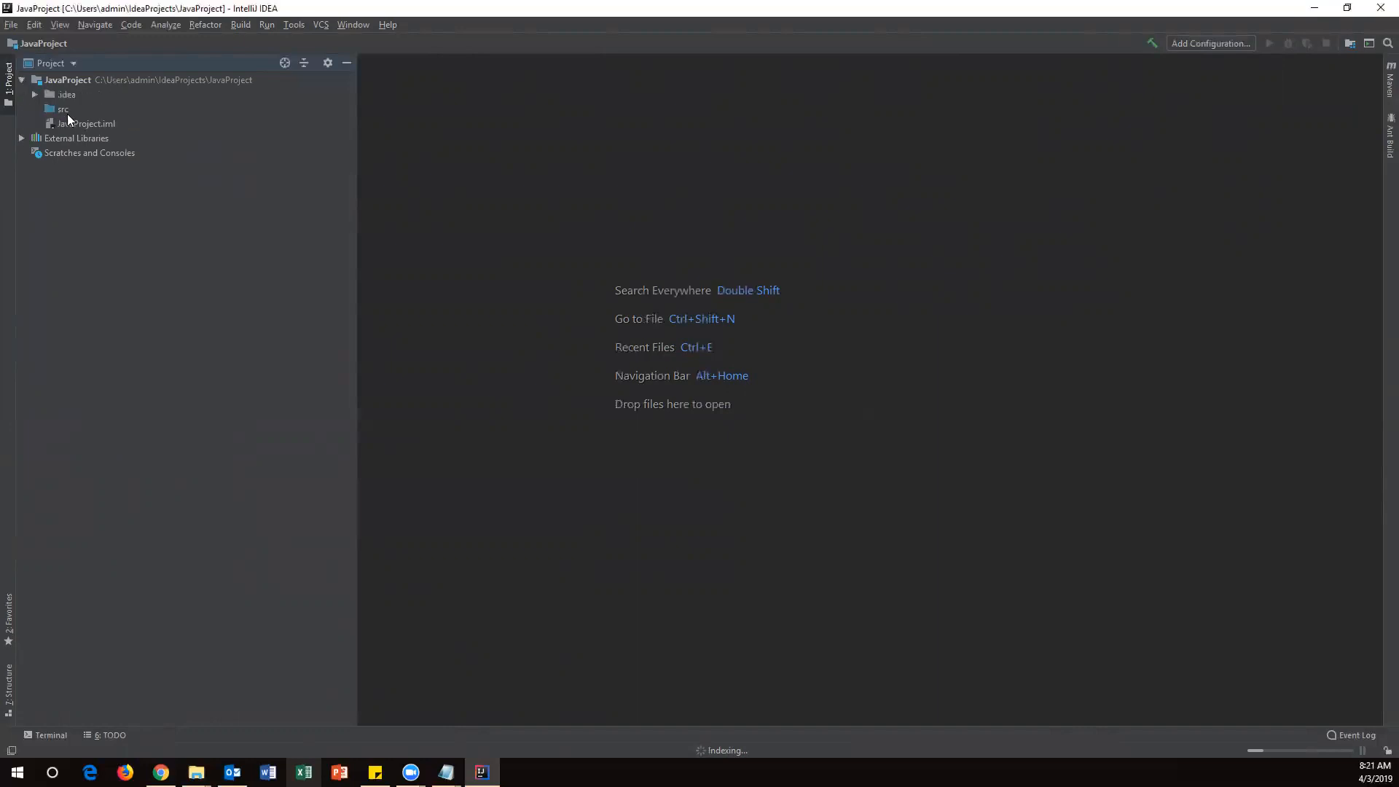
click(61, 110)
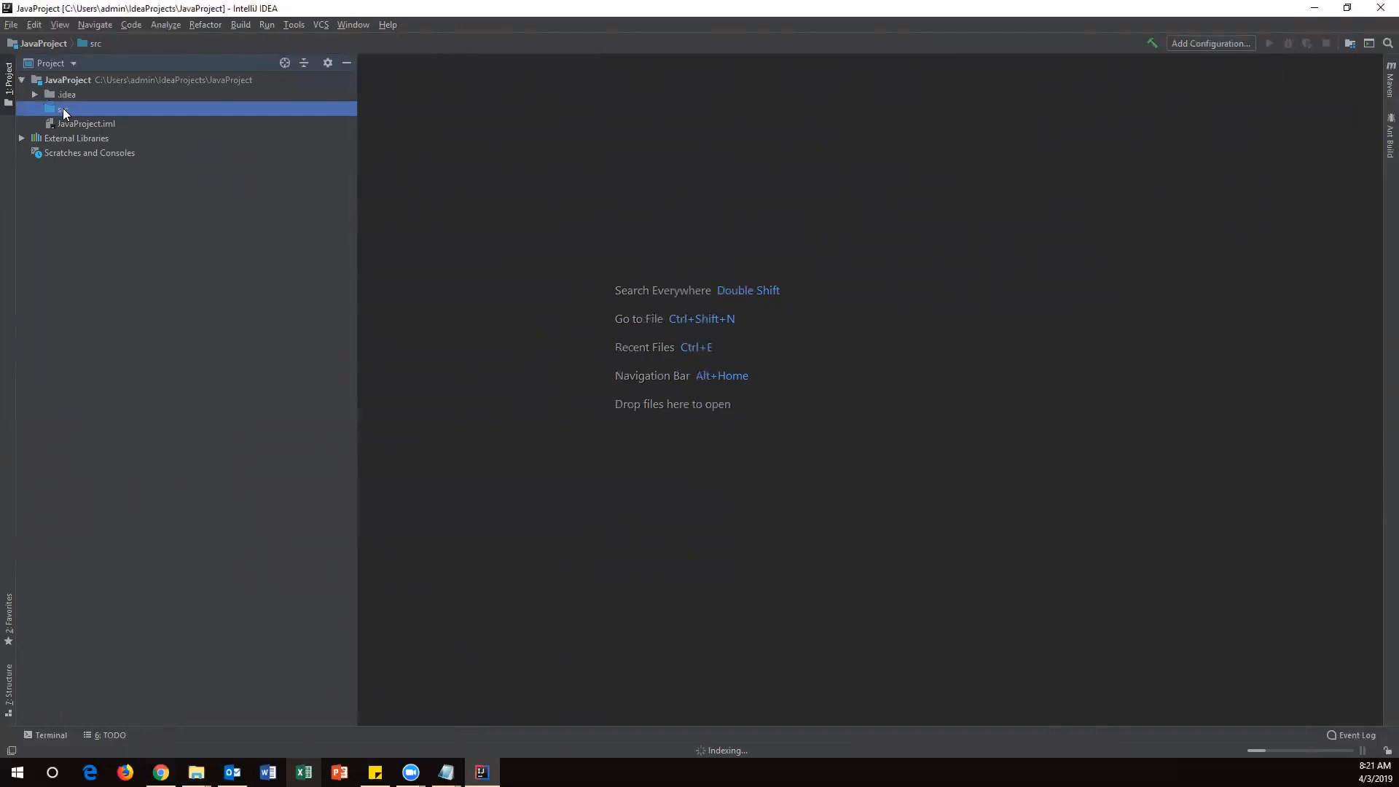
right_click(64, 113)
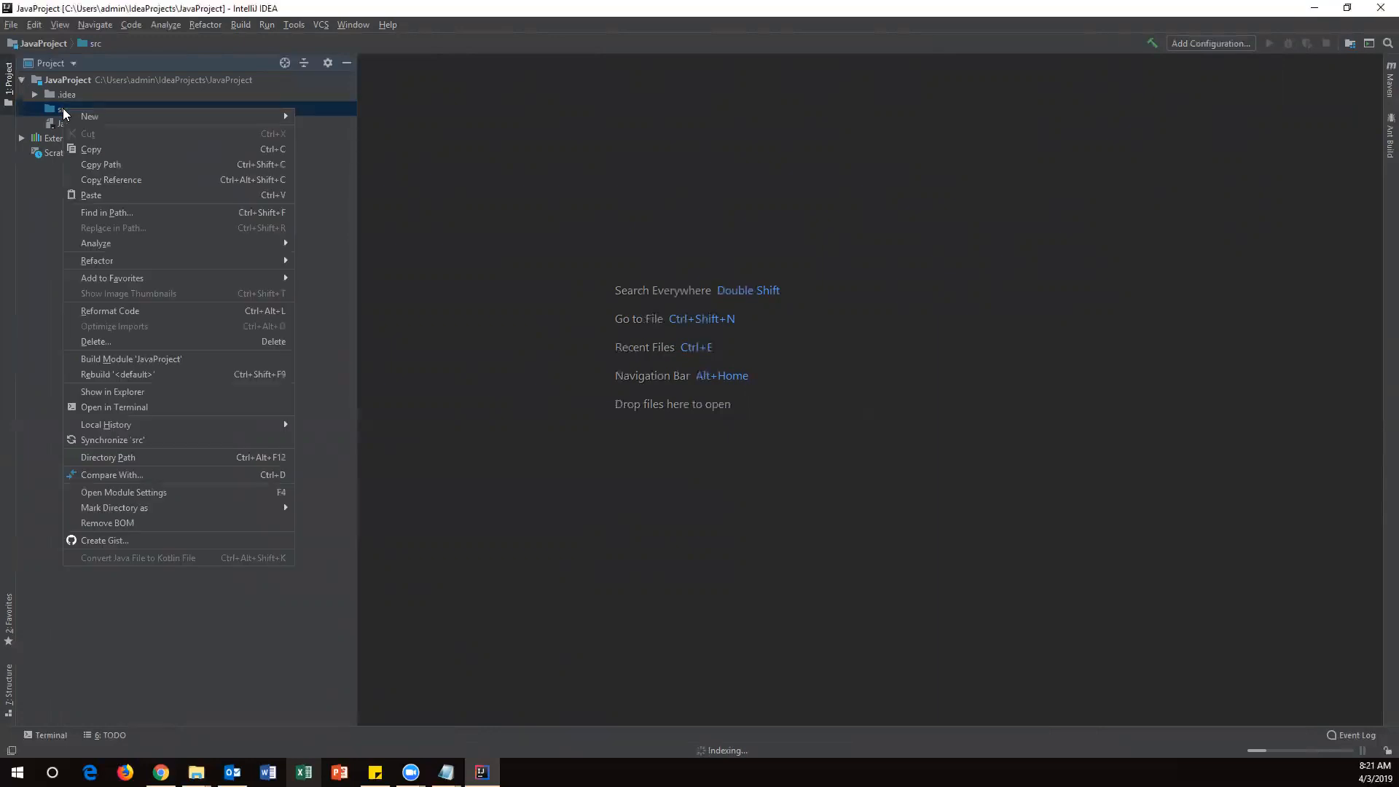
mouse_move(93, 117)
click(342, 116)
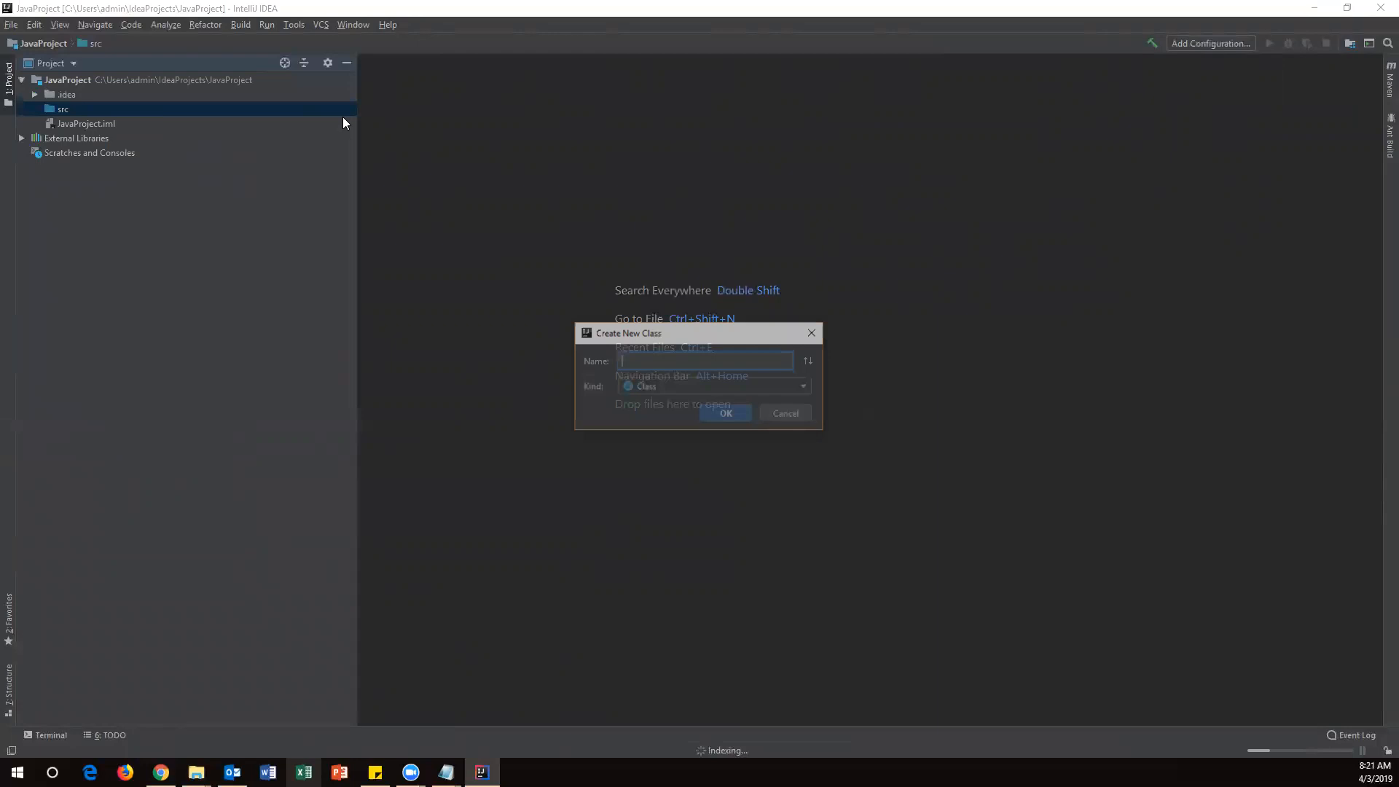
text(H)
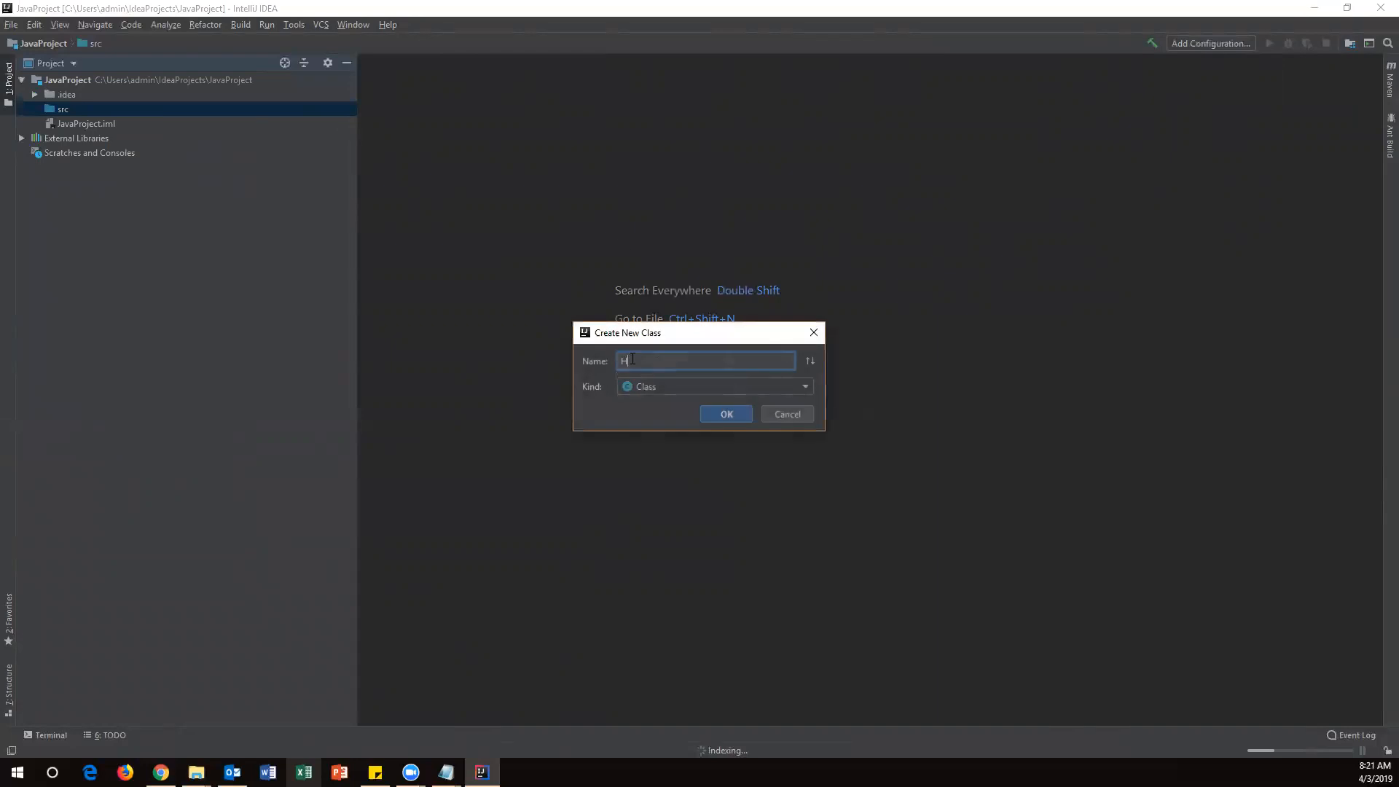
text(elloWop)
text(ld)
click(737, 414)
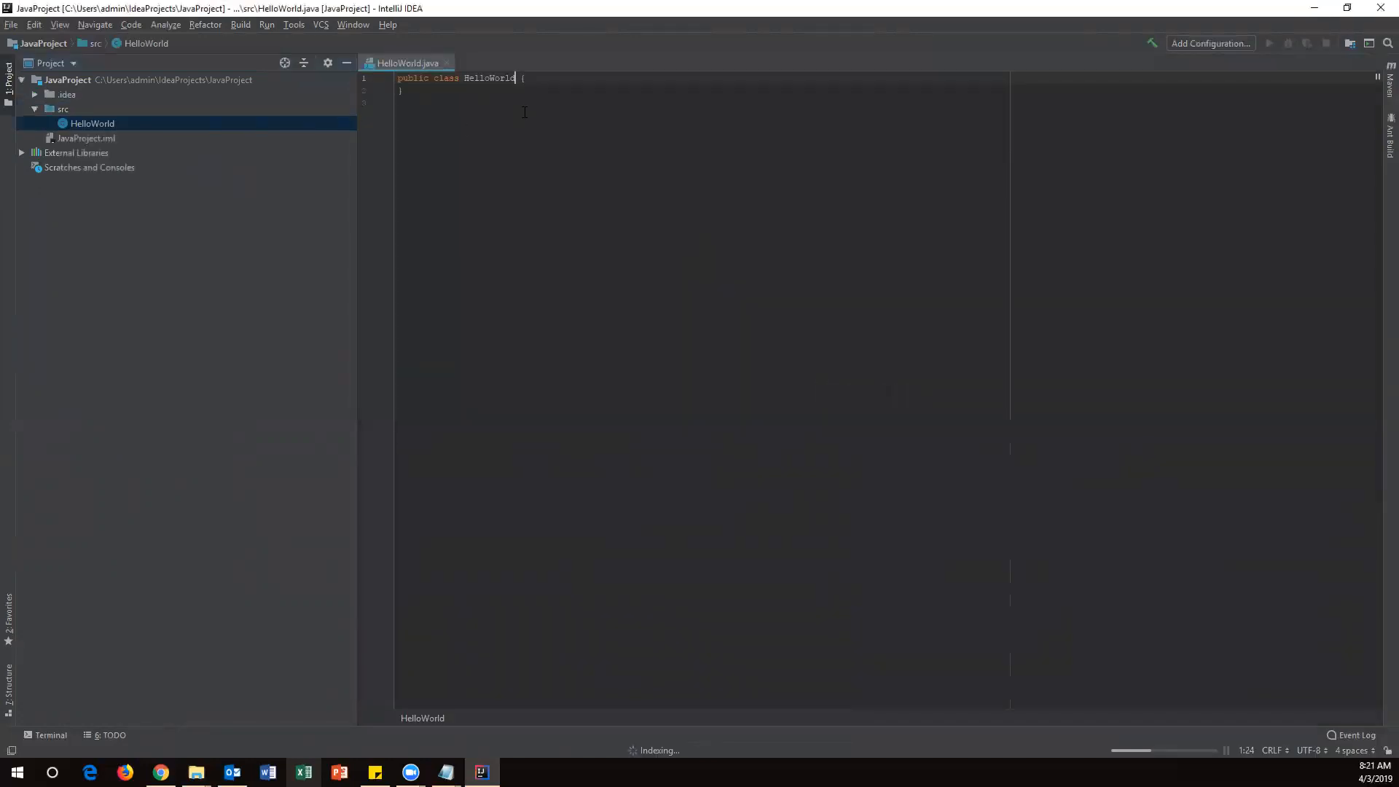
key(ctrl+a)
click(550, 172)
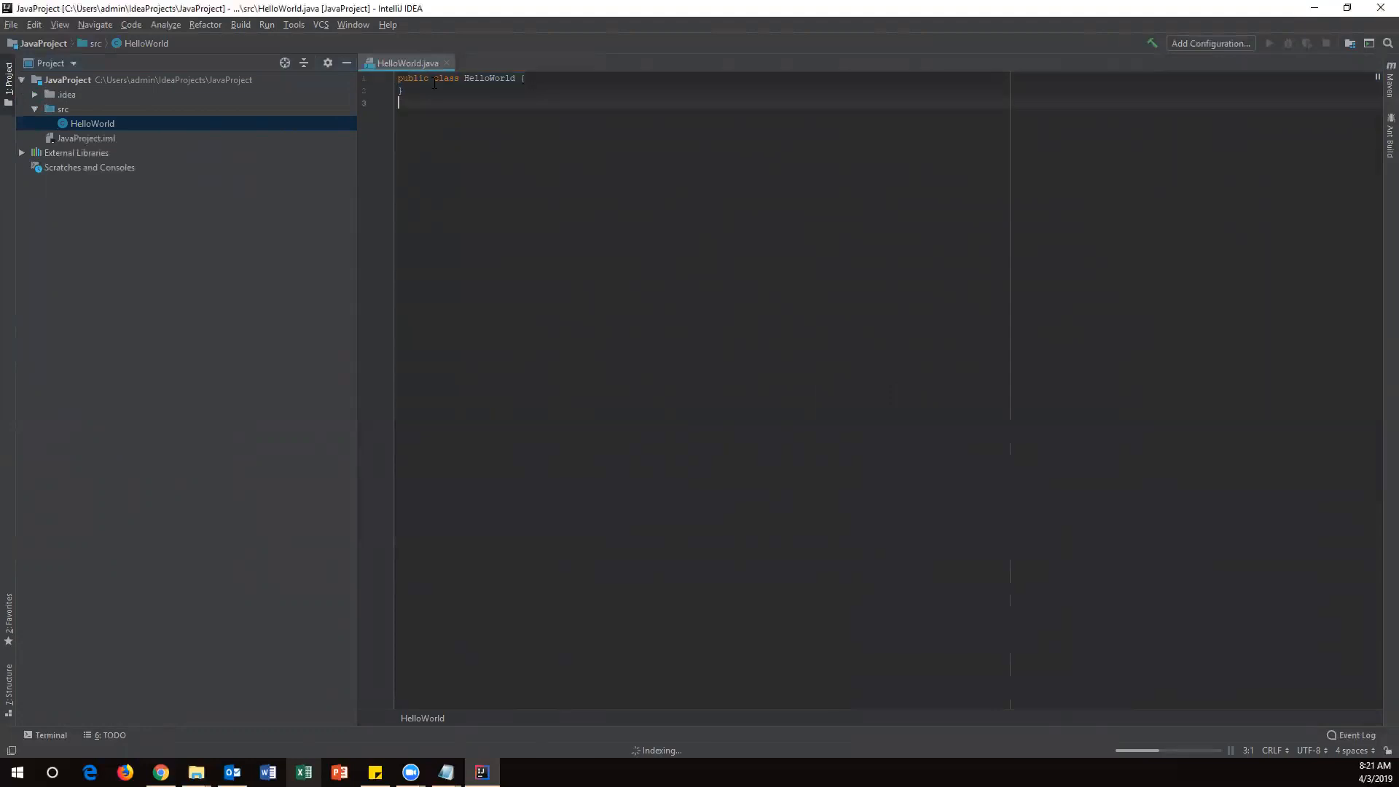
- In the appearance settings, enable the custom font Segoe UI at size 18 and apply it
click(14, 27)
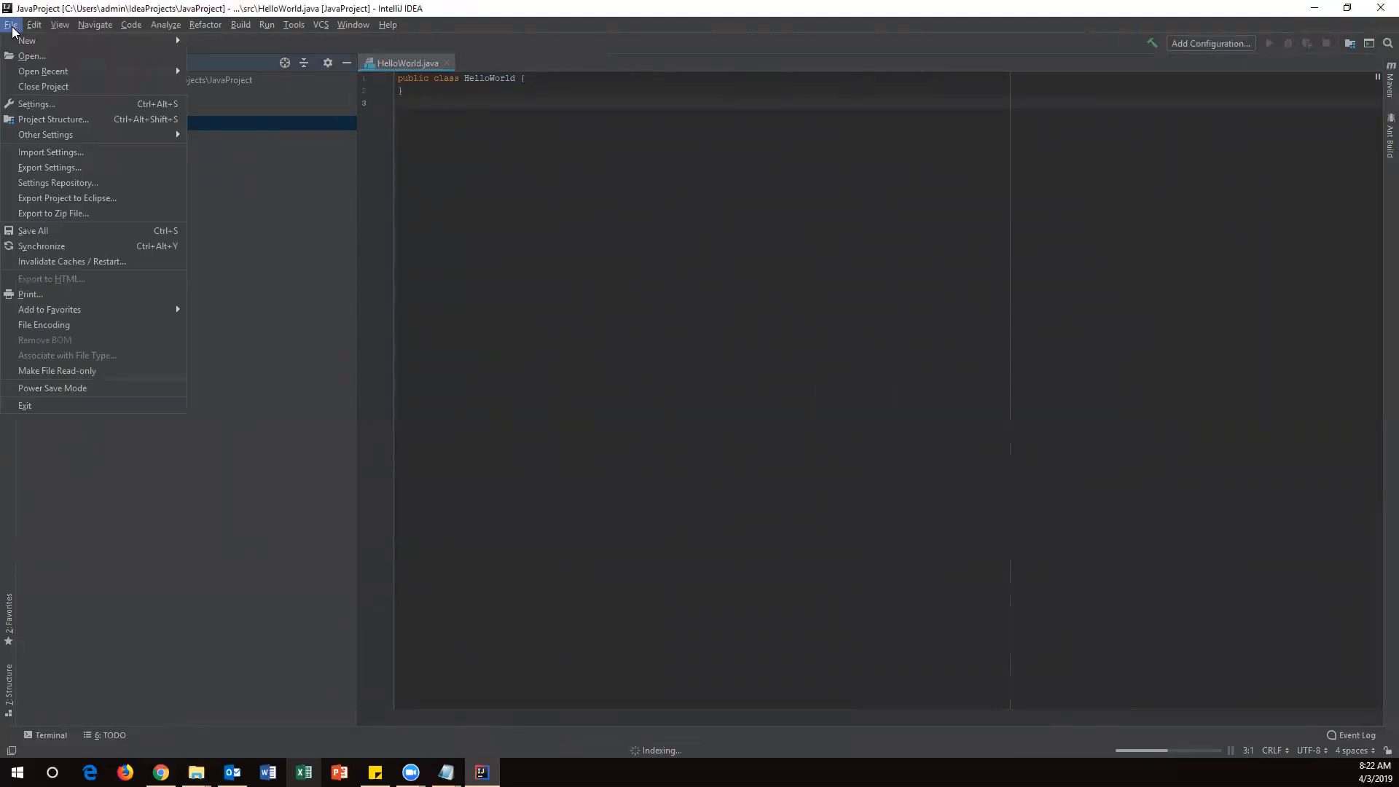
click(33, 107)
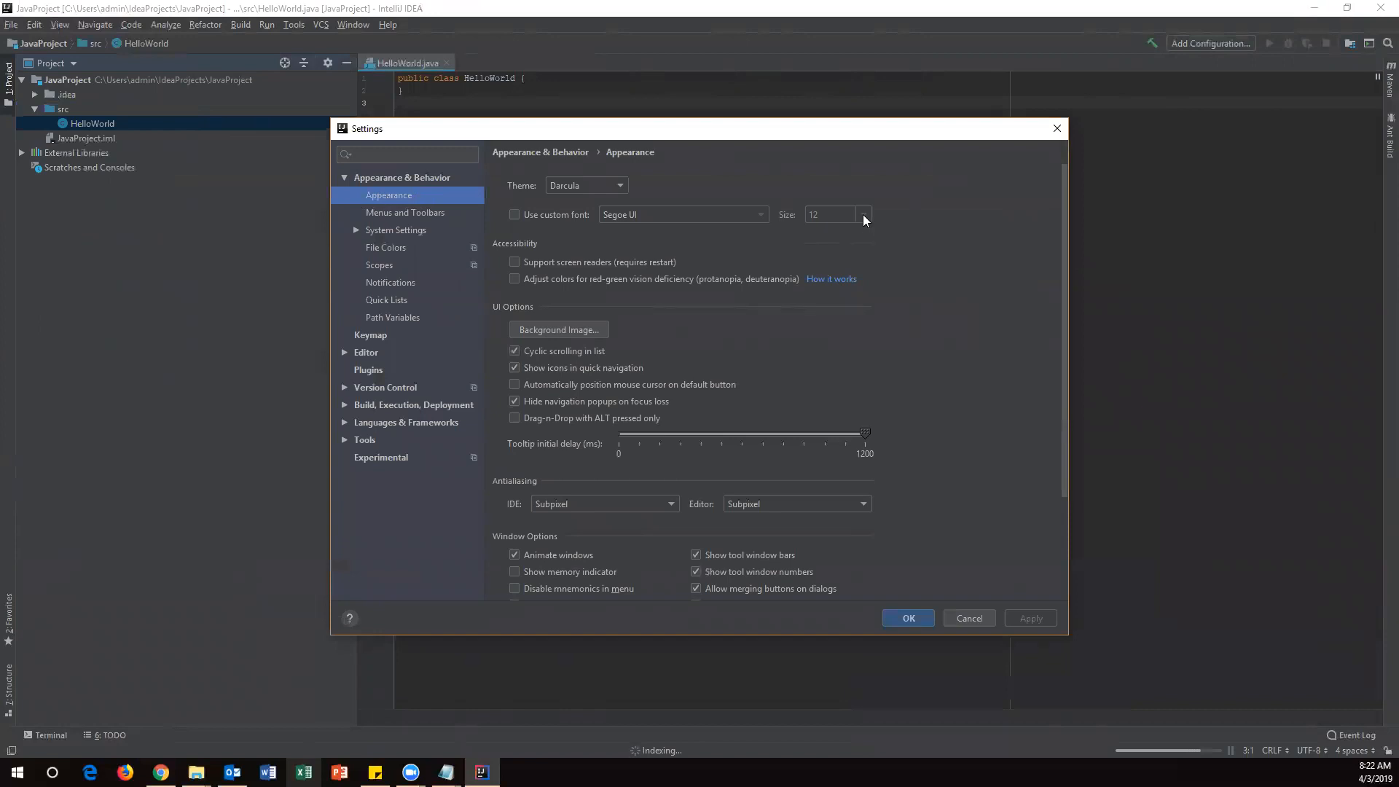
click(515, 214)
click(866, 211)
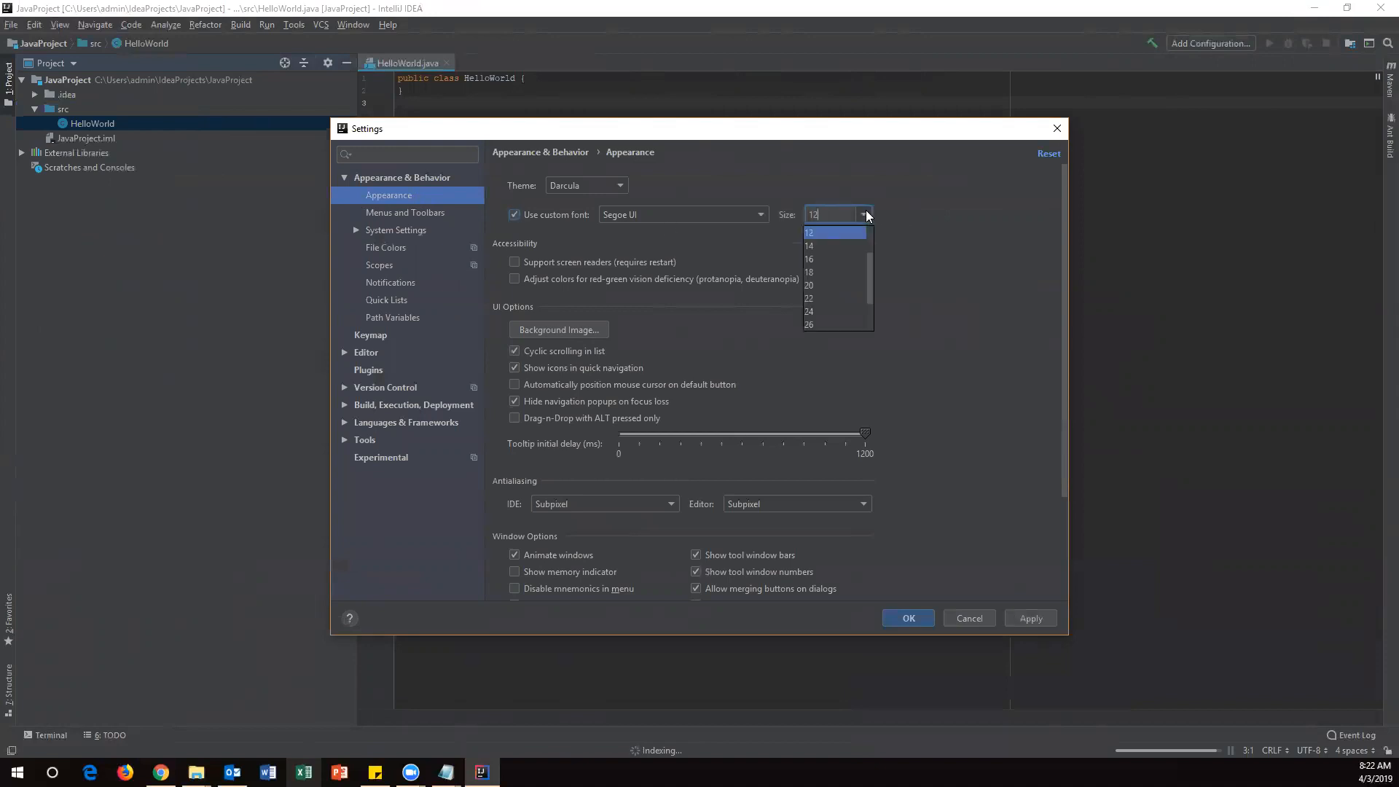
click(811, 260)
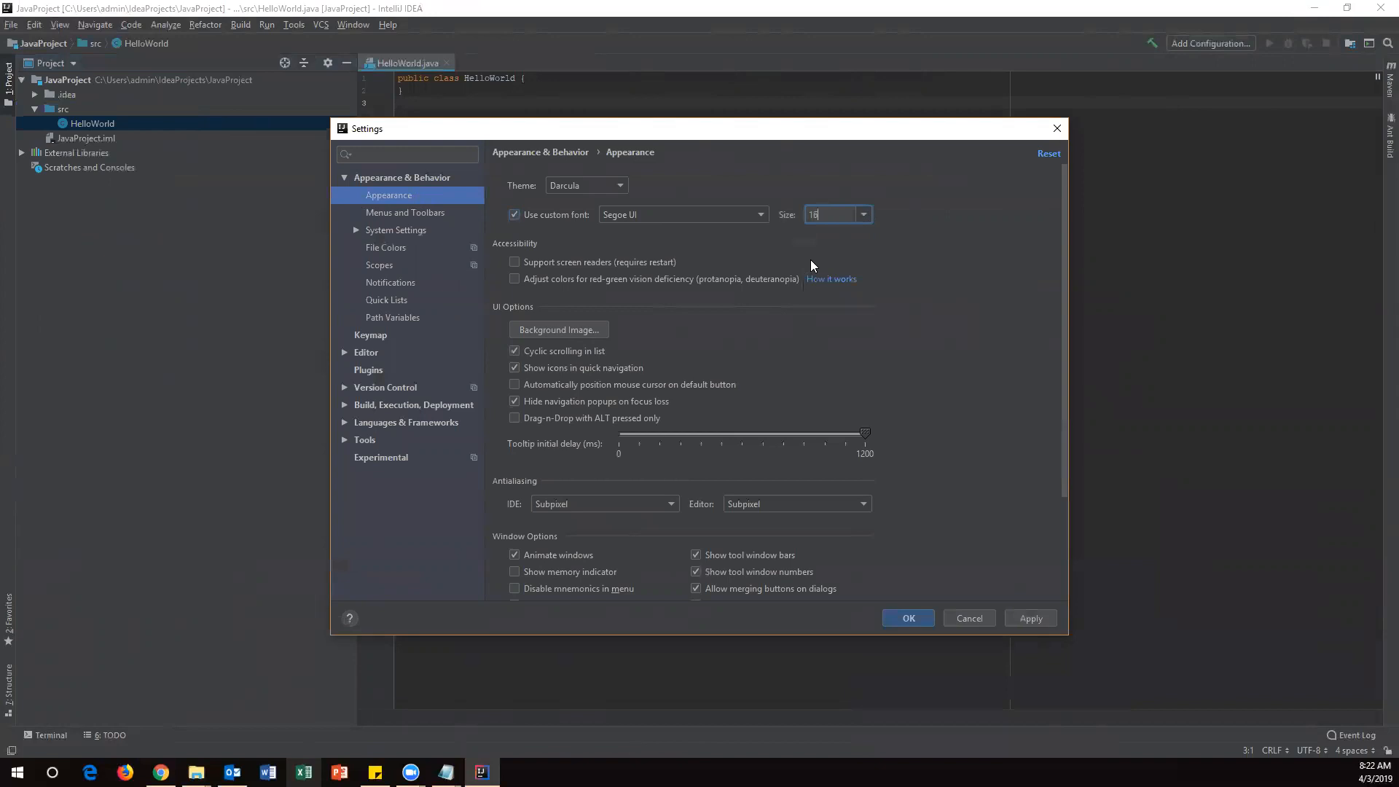
click(864, 214)
click(814, 272)
click(1022, 618)
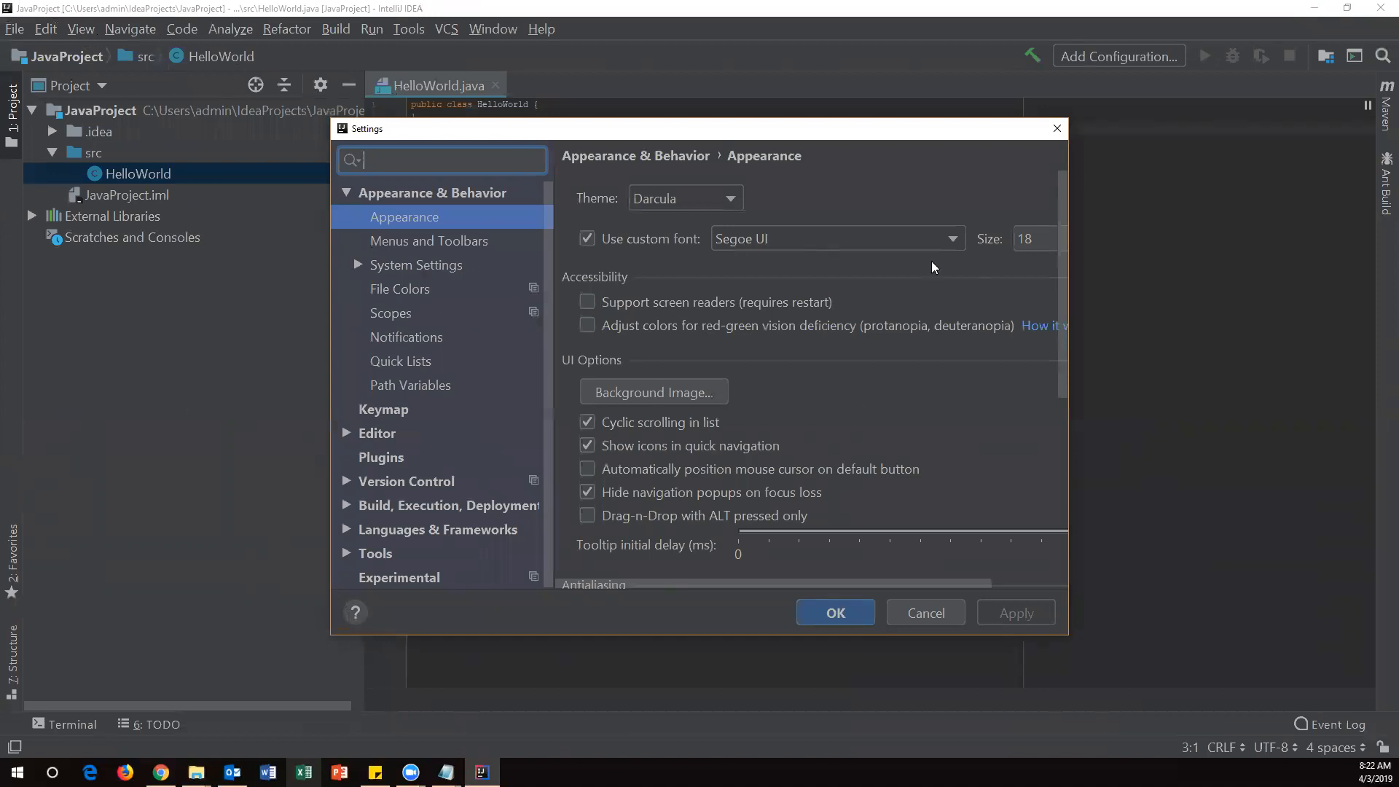
- Set the custom interface font size to 12 and apply the change
click(1041, 242)
key(BackSpace)
text(2)
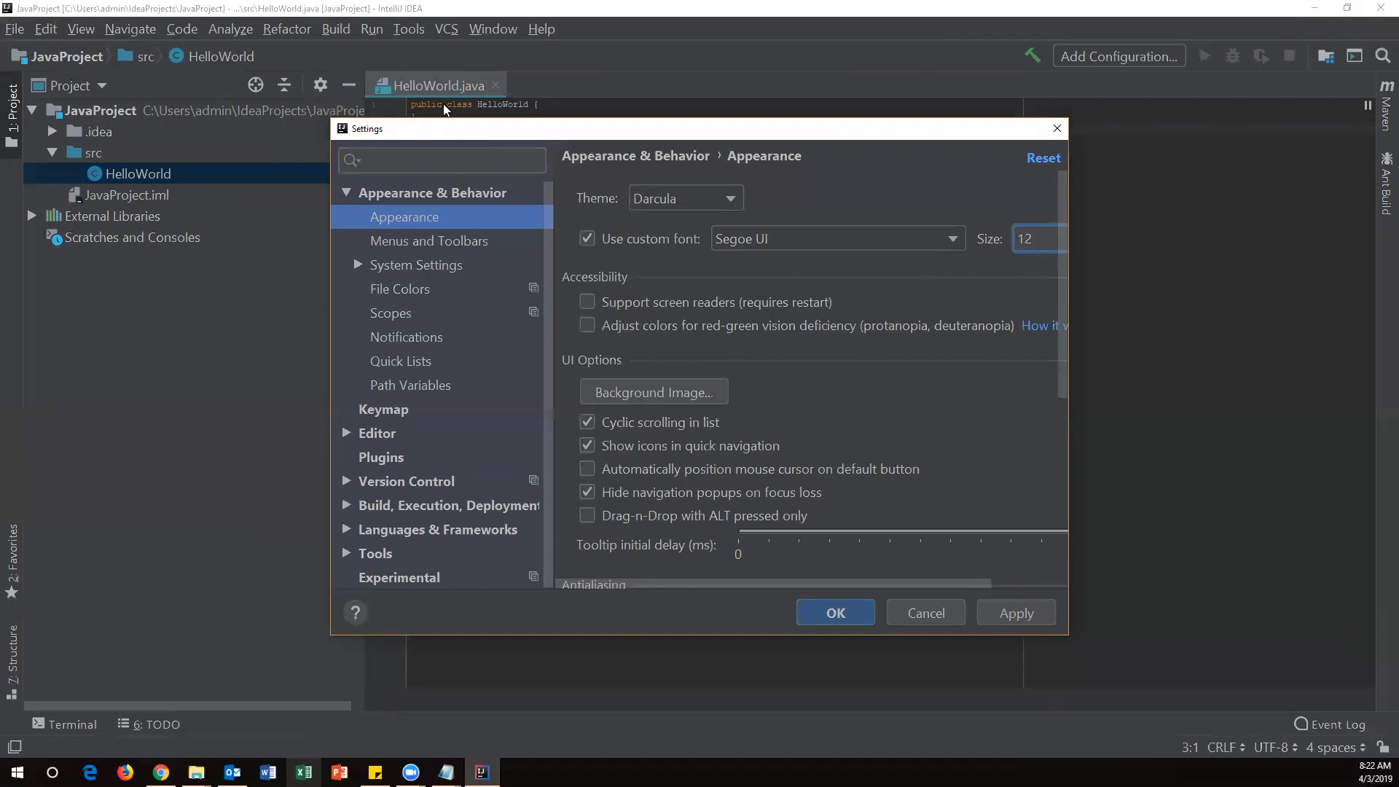
click(1013, 614)
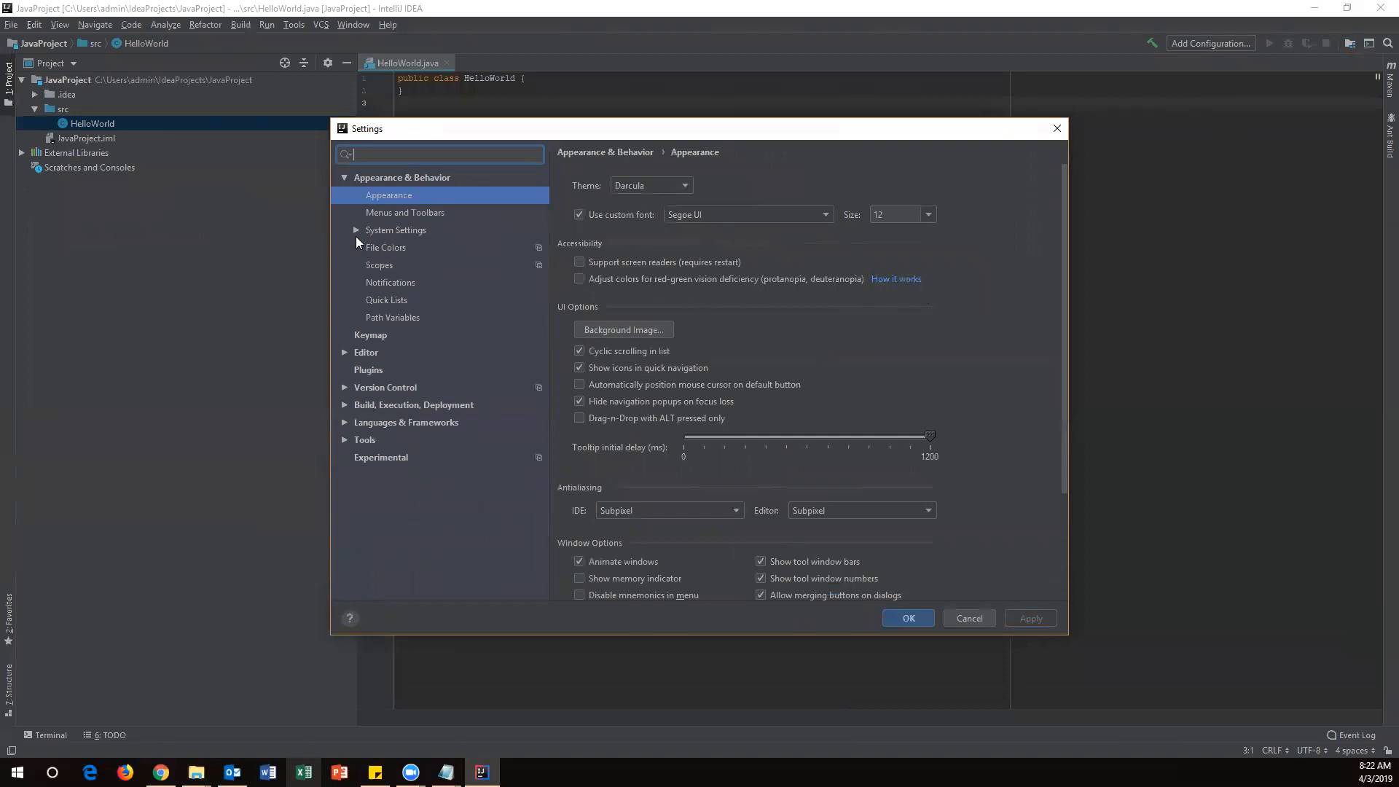
- Set the editor font size to 18, apply it and close the settings
click(344, 352)
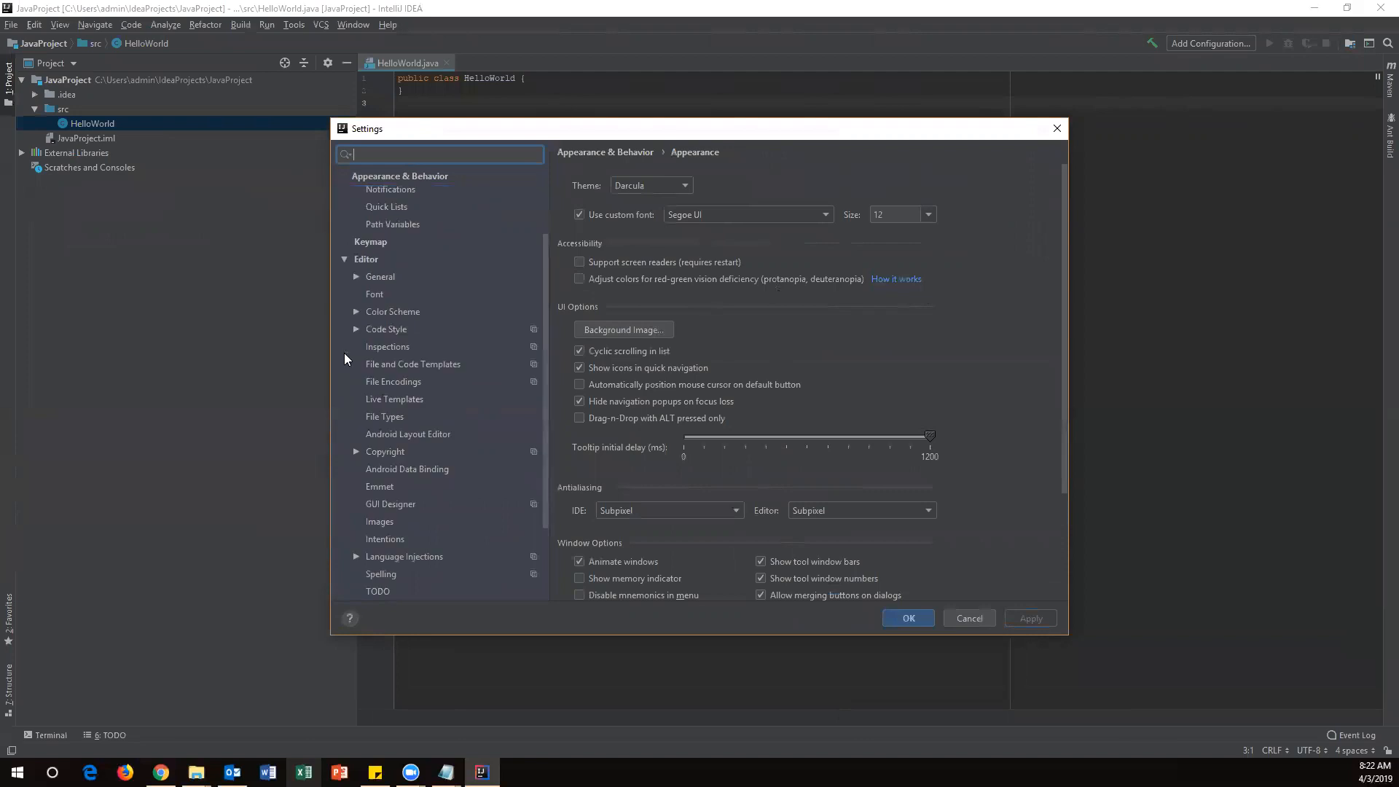
click(375, 296)
click(645, 212)
key(BackSpace)
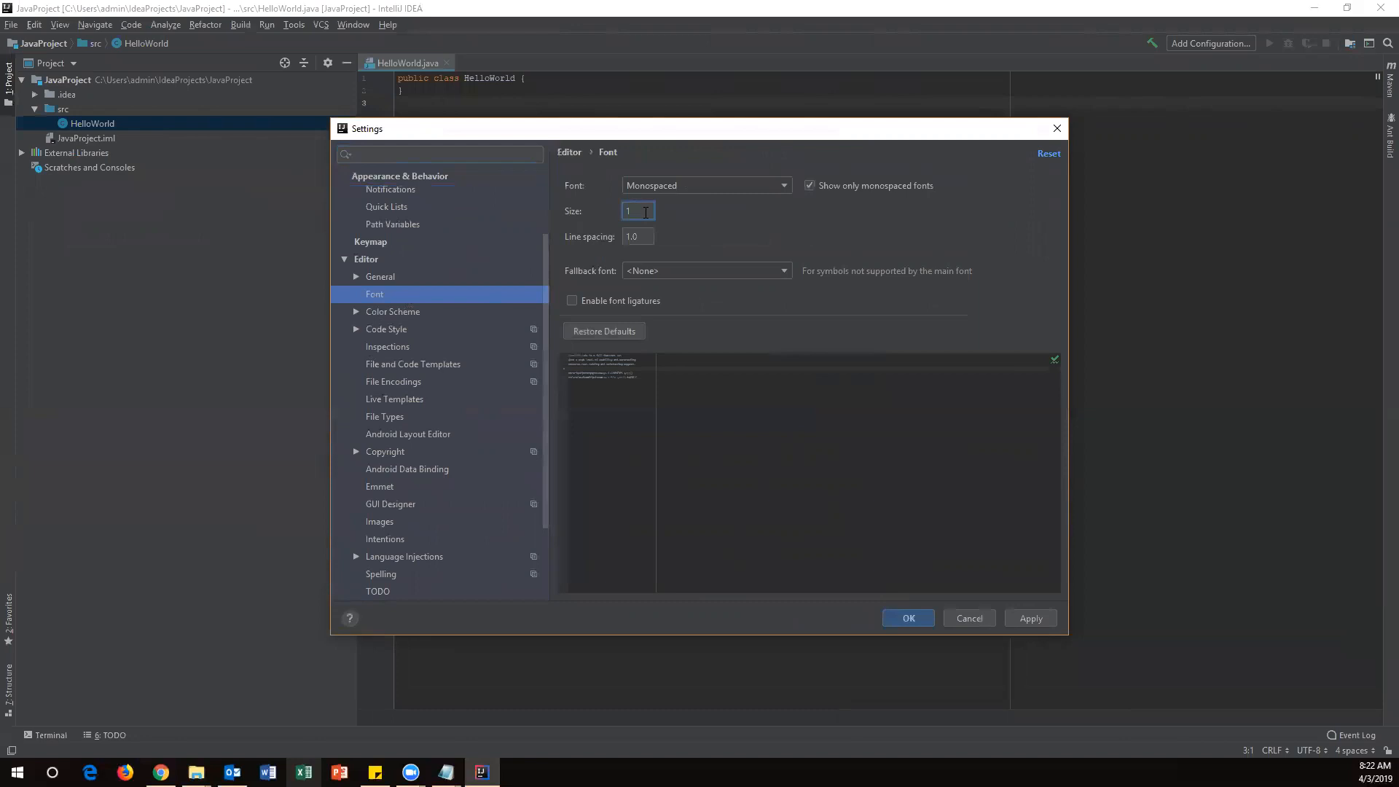
text(8)
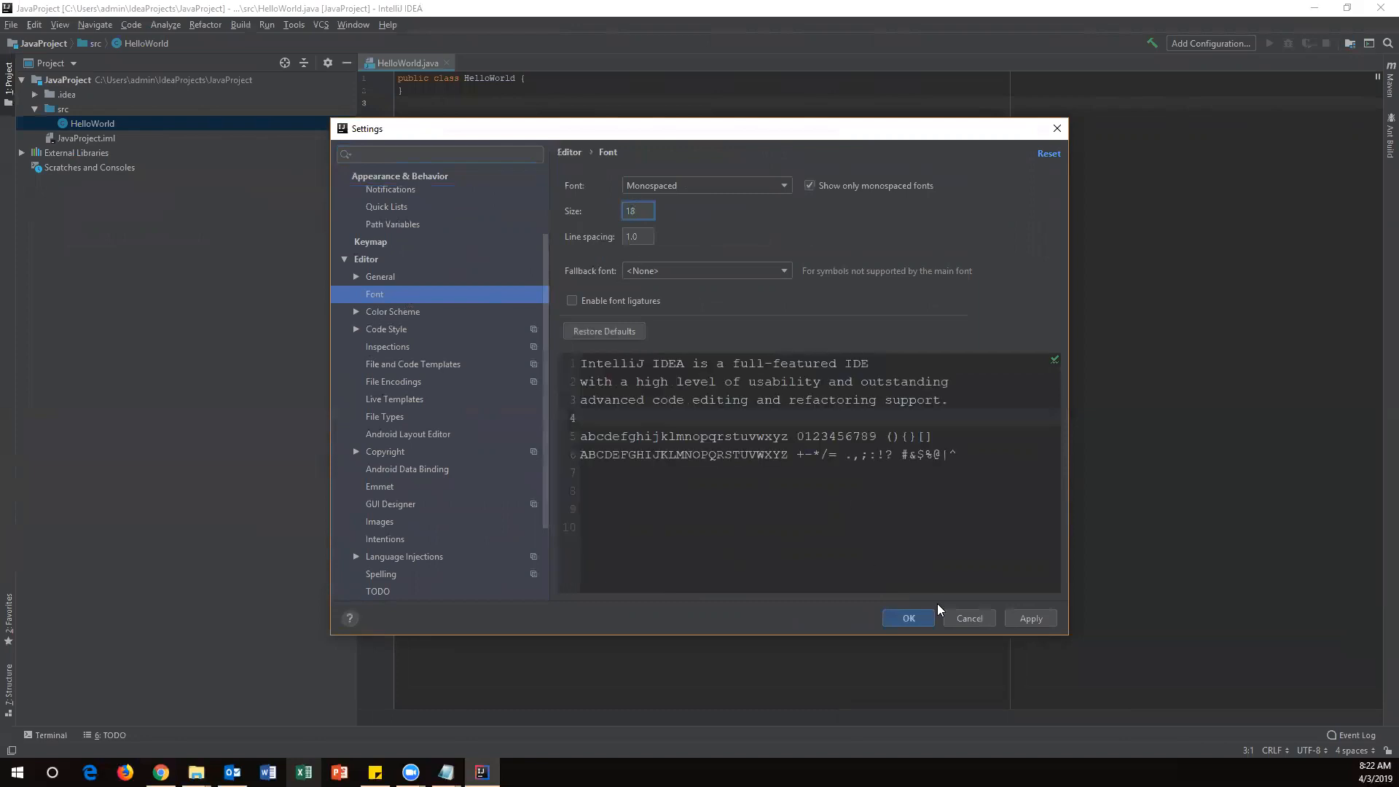
click(1045, 617)
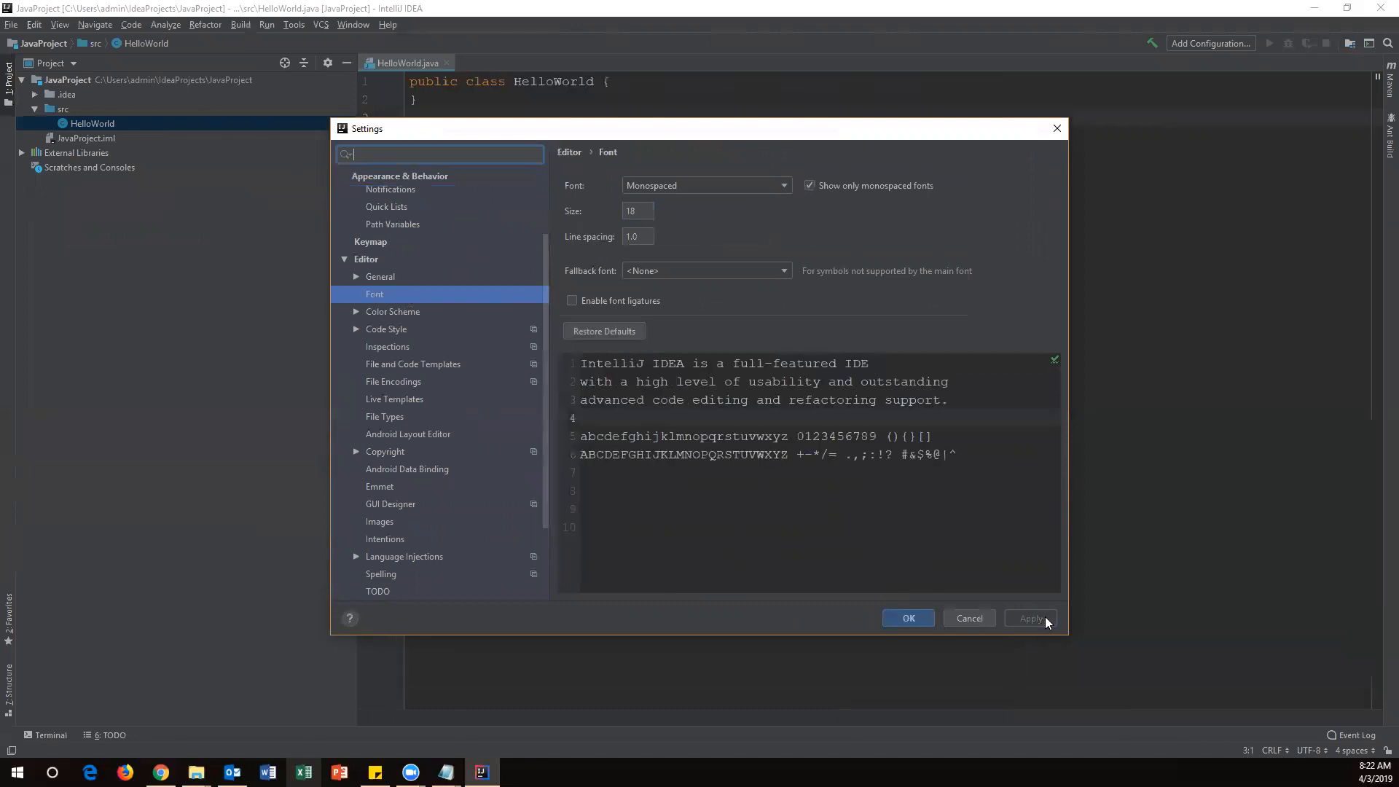
click(908, 618)
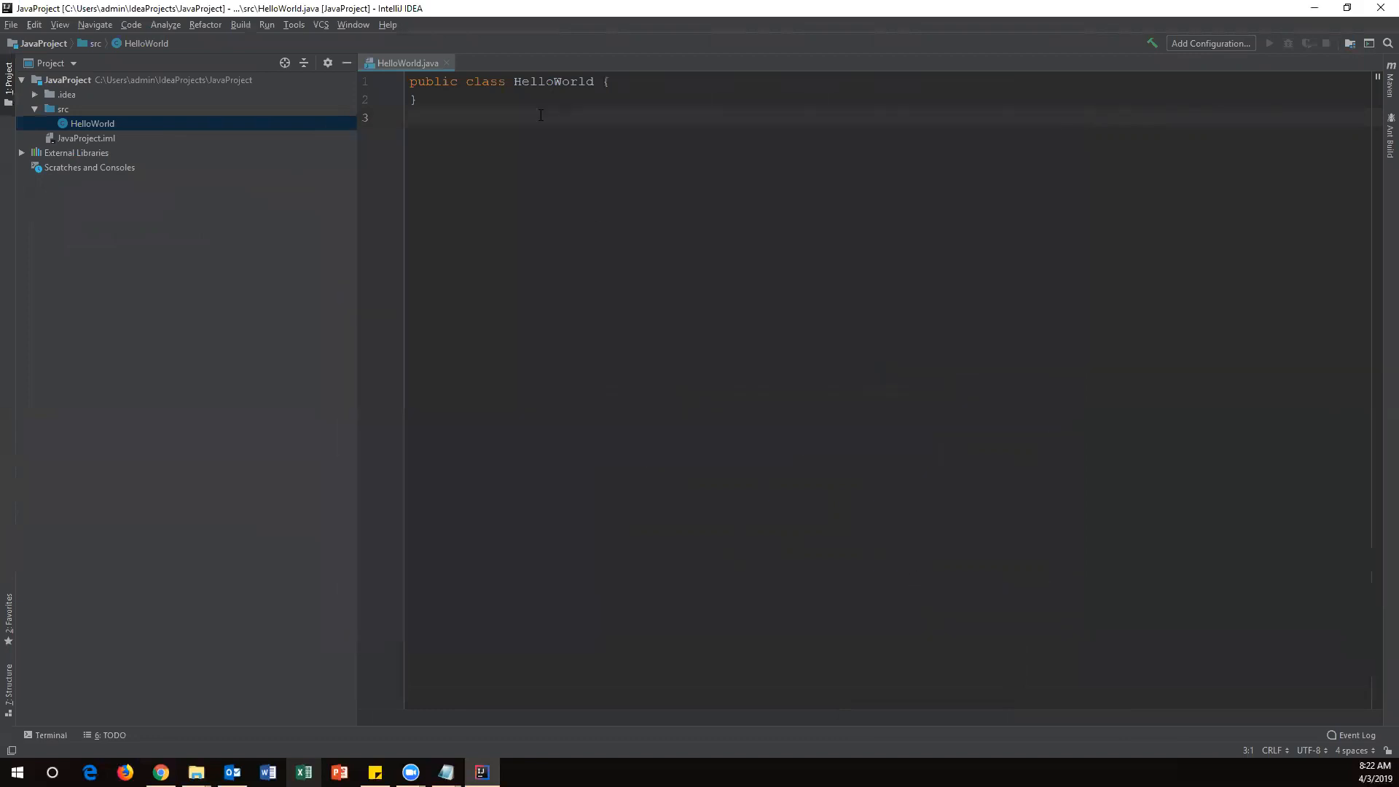
- Reopen the editor font settings, set the size to 22, apply it and close the settings
key(ctrl+a)
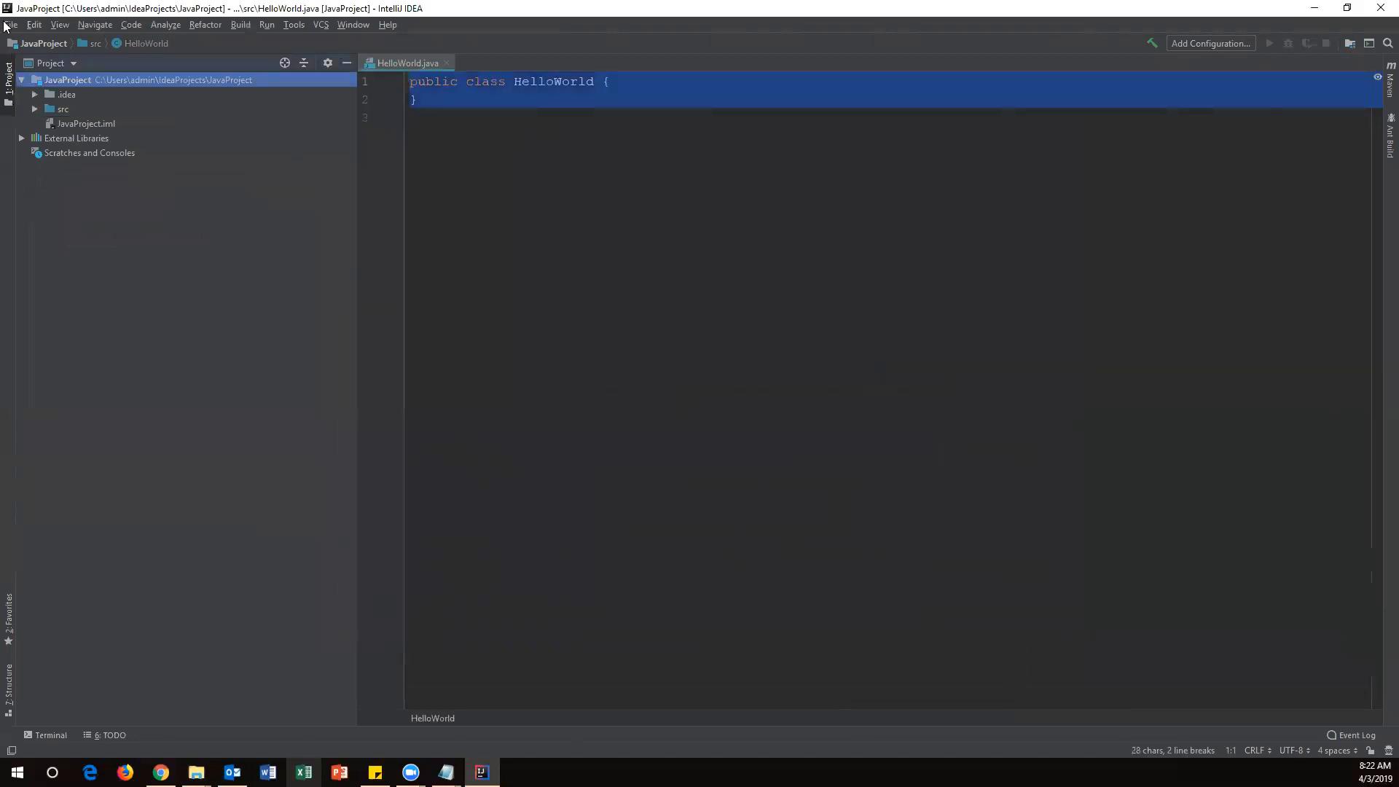
click(3, 27)
click(39, 117)
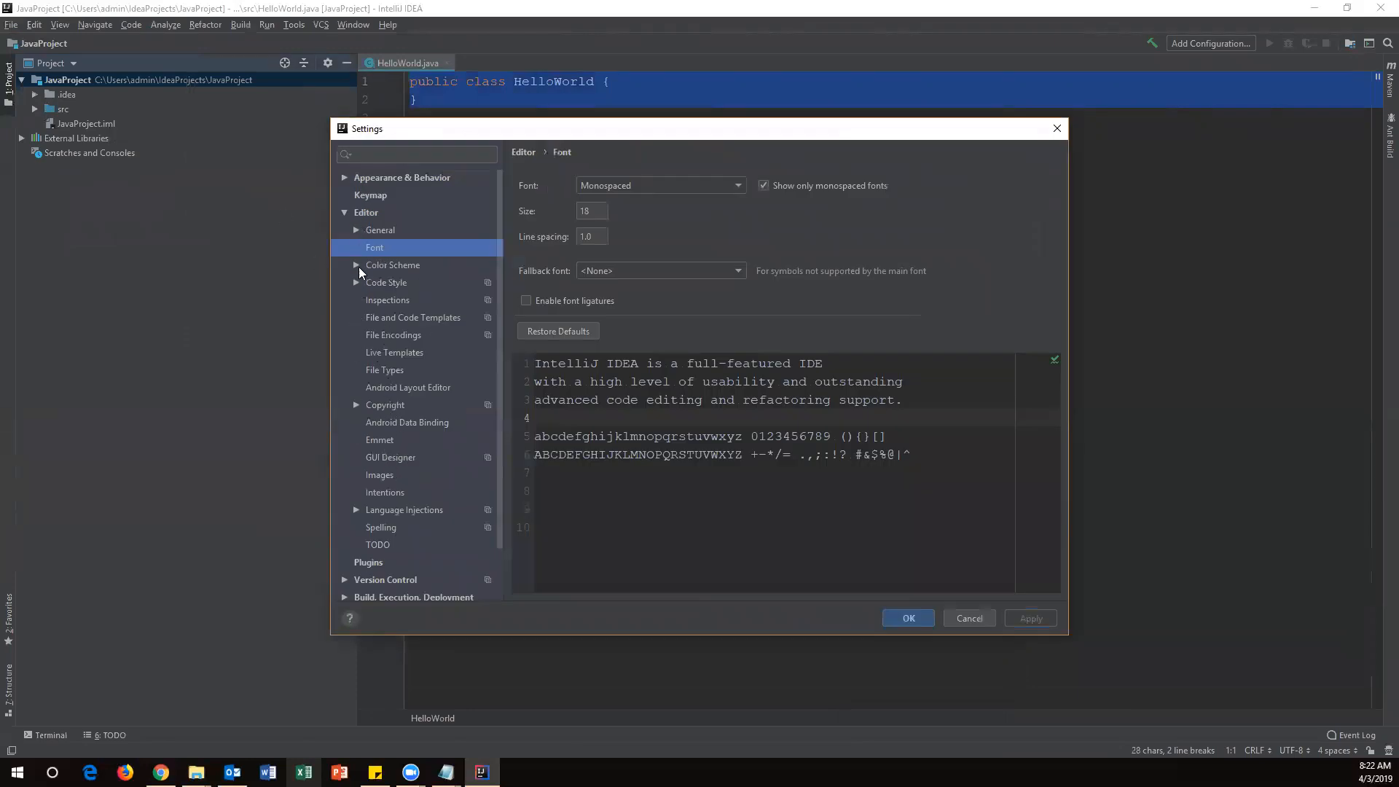
click(595, 212)
key(BackSpace)
key(BackSpace)
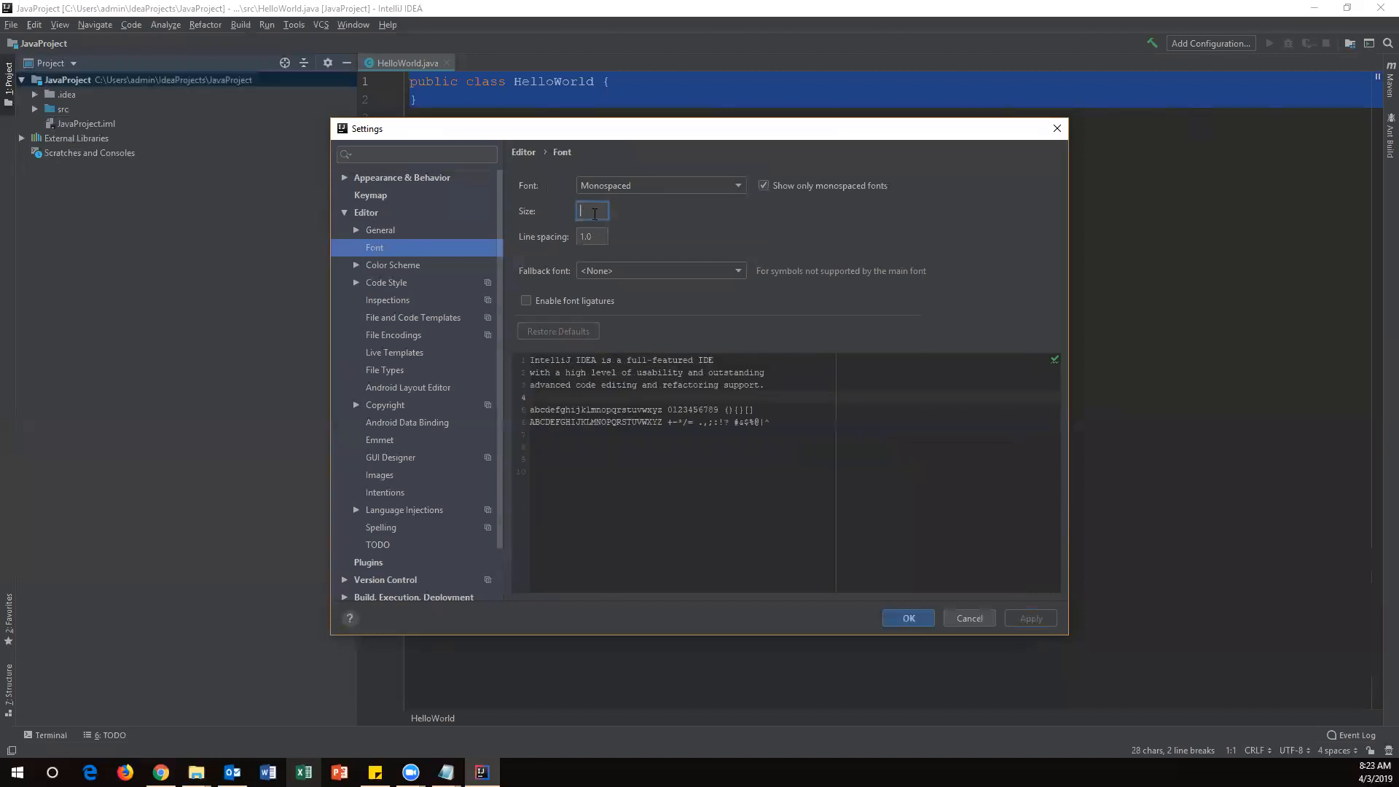
text(22)
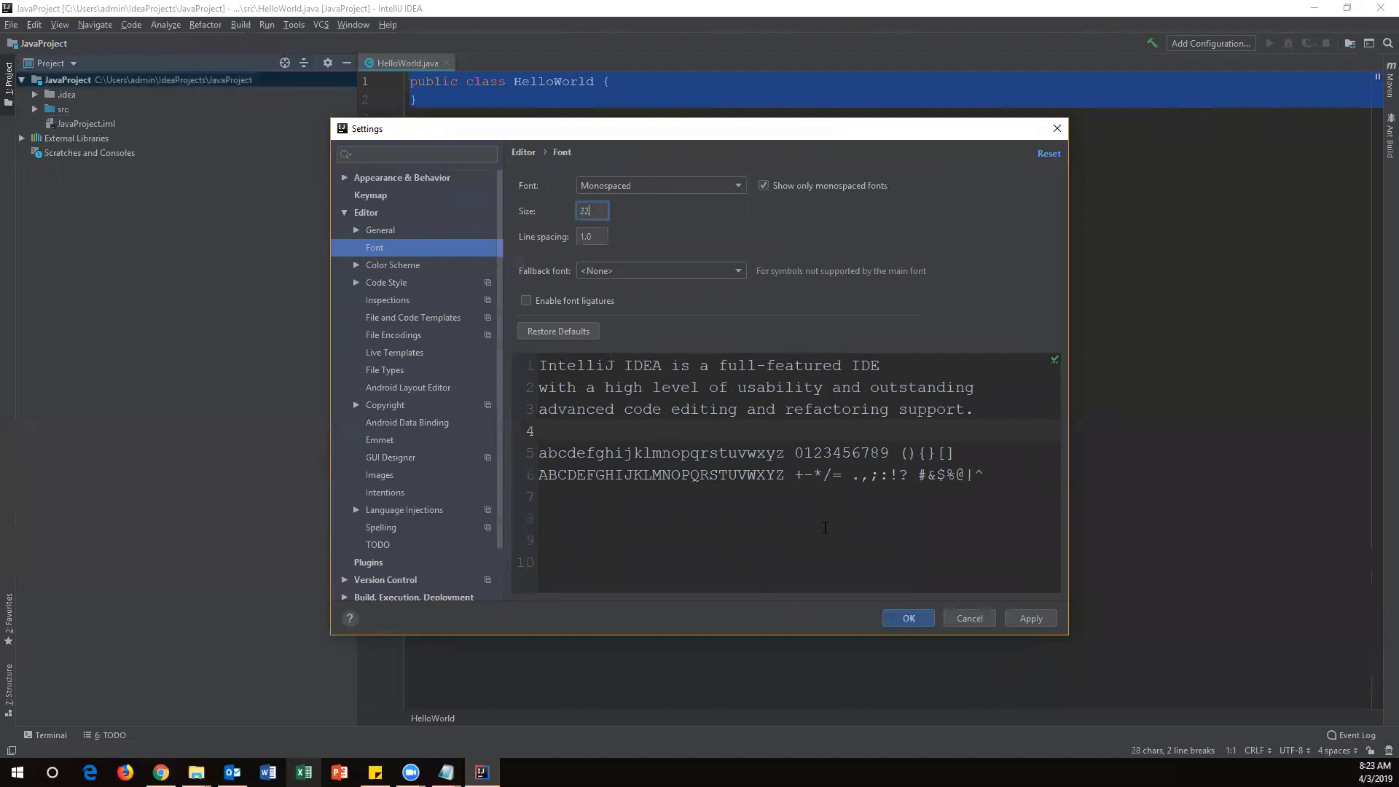
click(1030, 619)
click(909, 618)
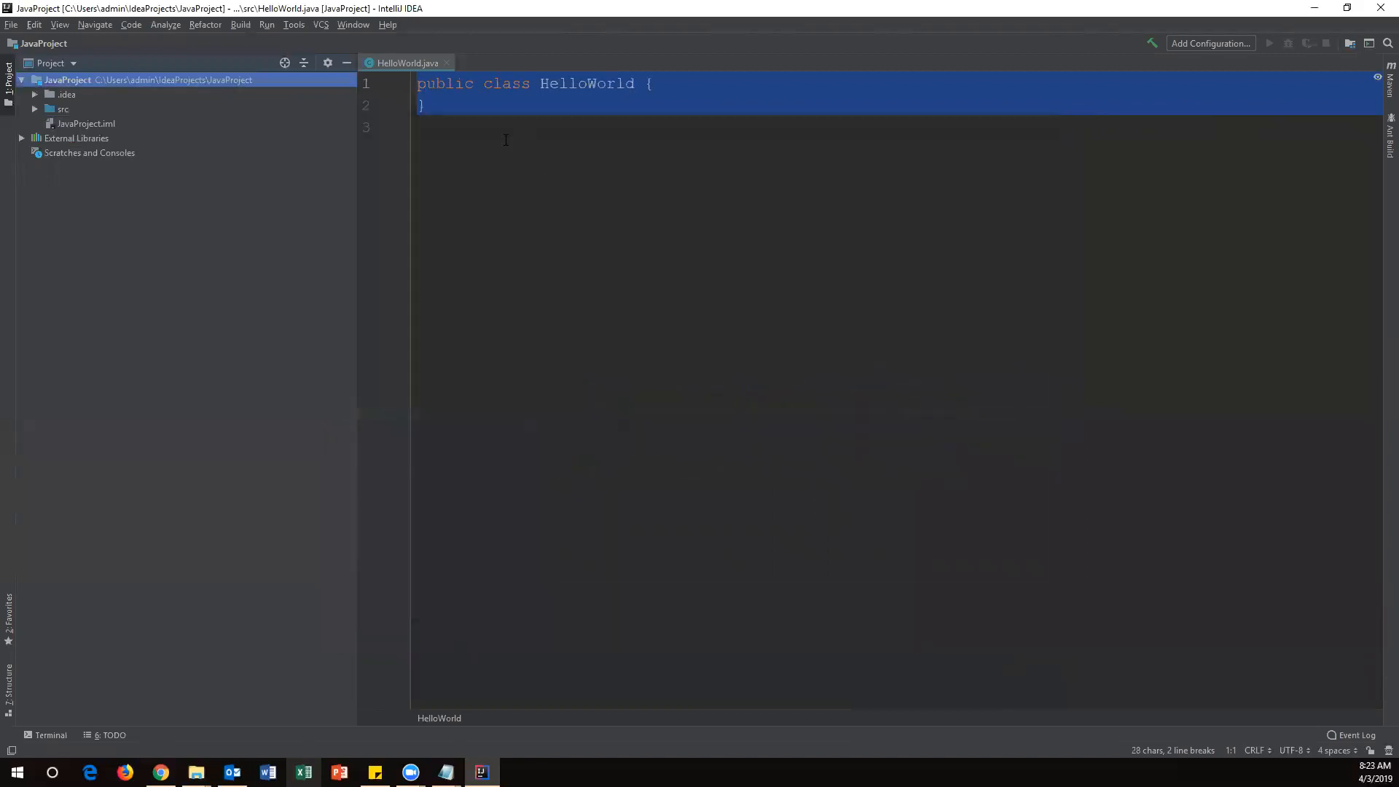
- Insert blank lines inside the HelloWorld class body and below its closing brace
click(506, 139)
click(665, 99)
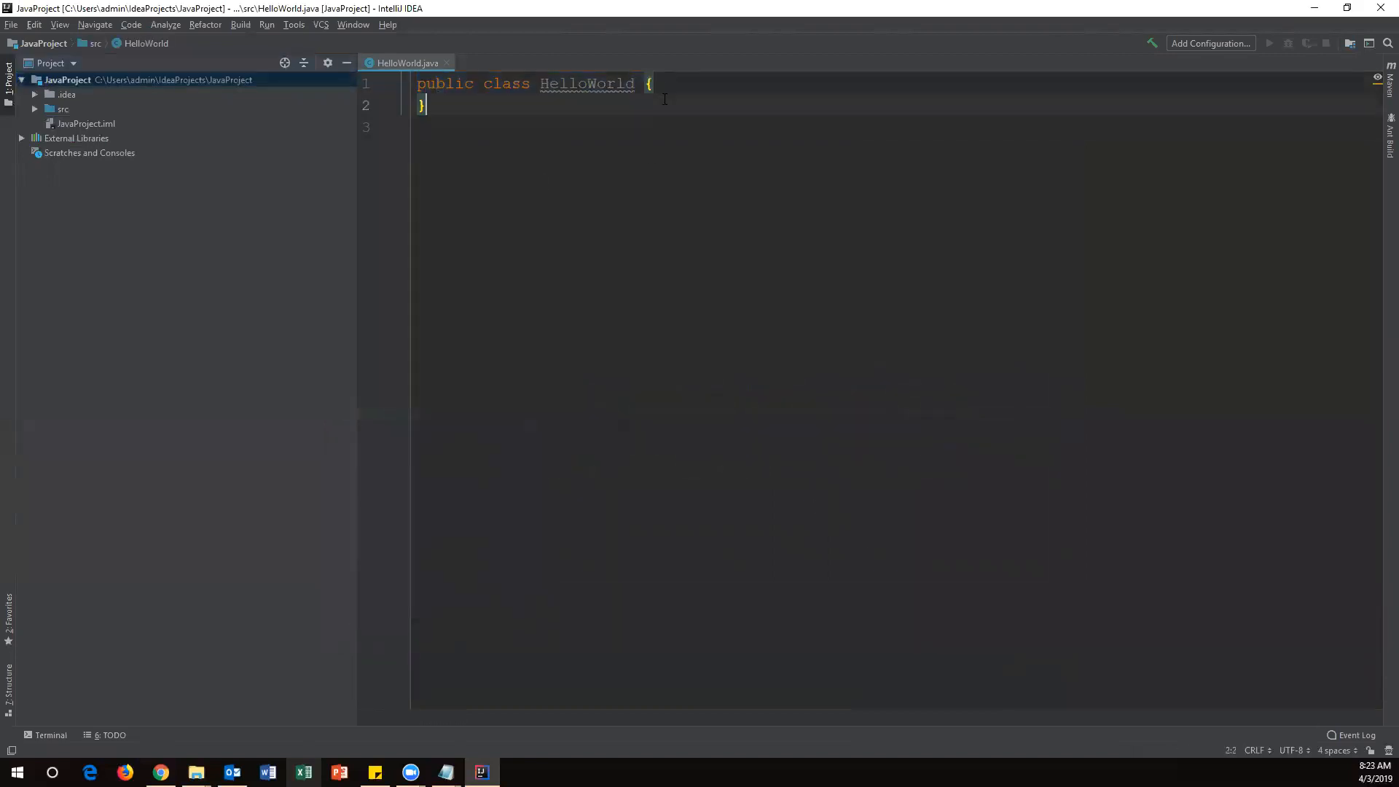
key(Return)
key(Return)
key(Up)
key(Up)
key(Return)
key(Return)
key(Up)
key(Up)
key(Return)
- Write the method public static void main(String args[]) with its braces inside the HelloWorld class
text(public )
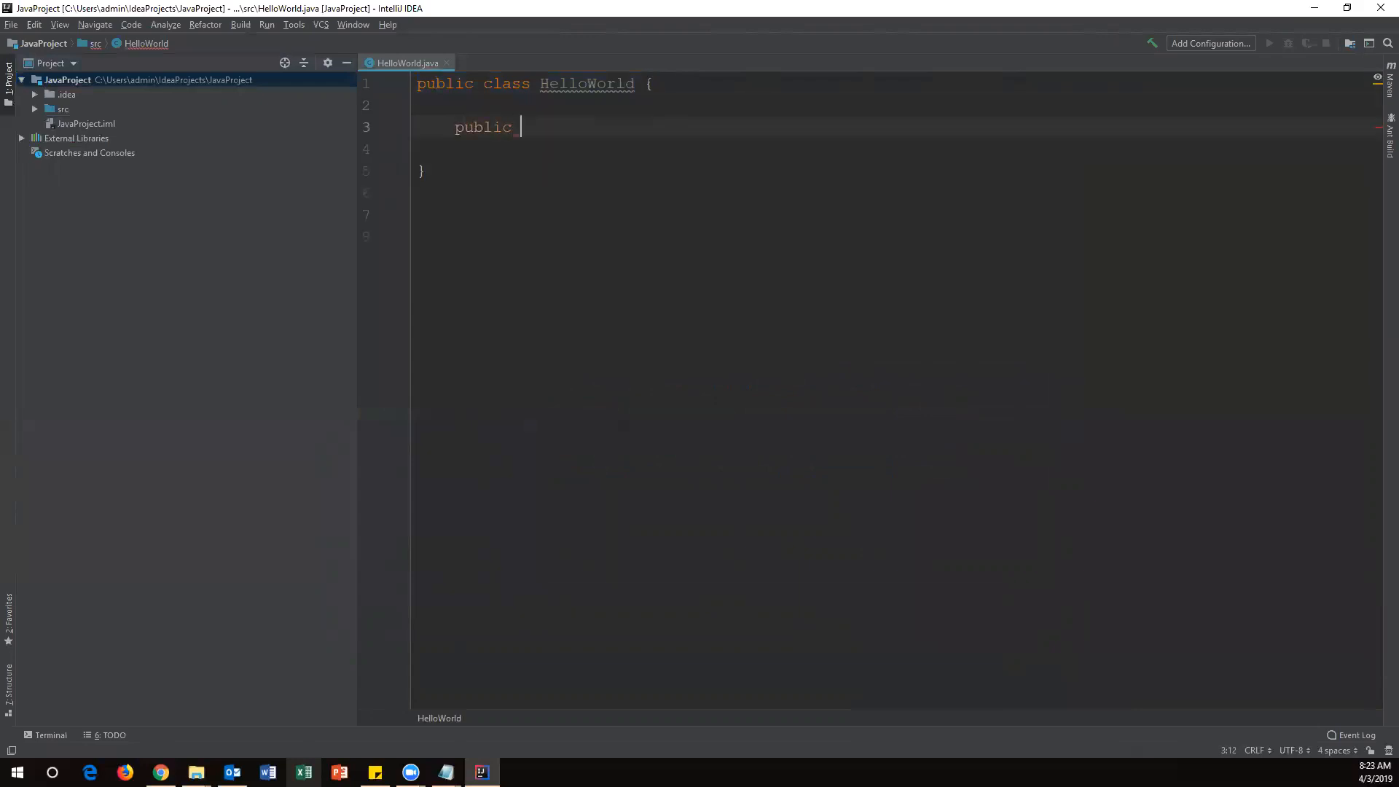
text(static vo)
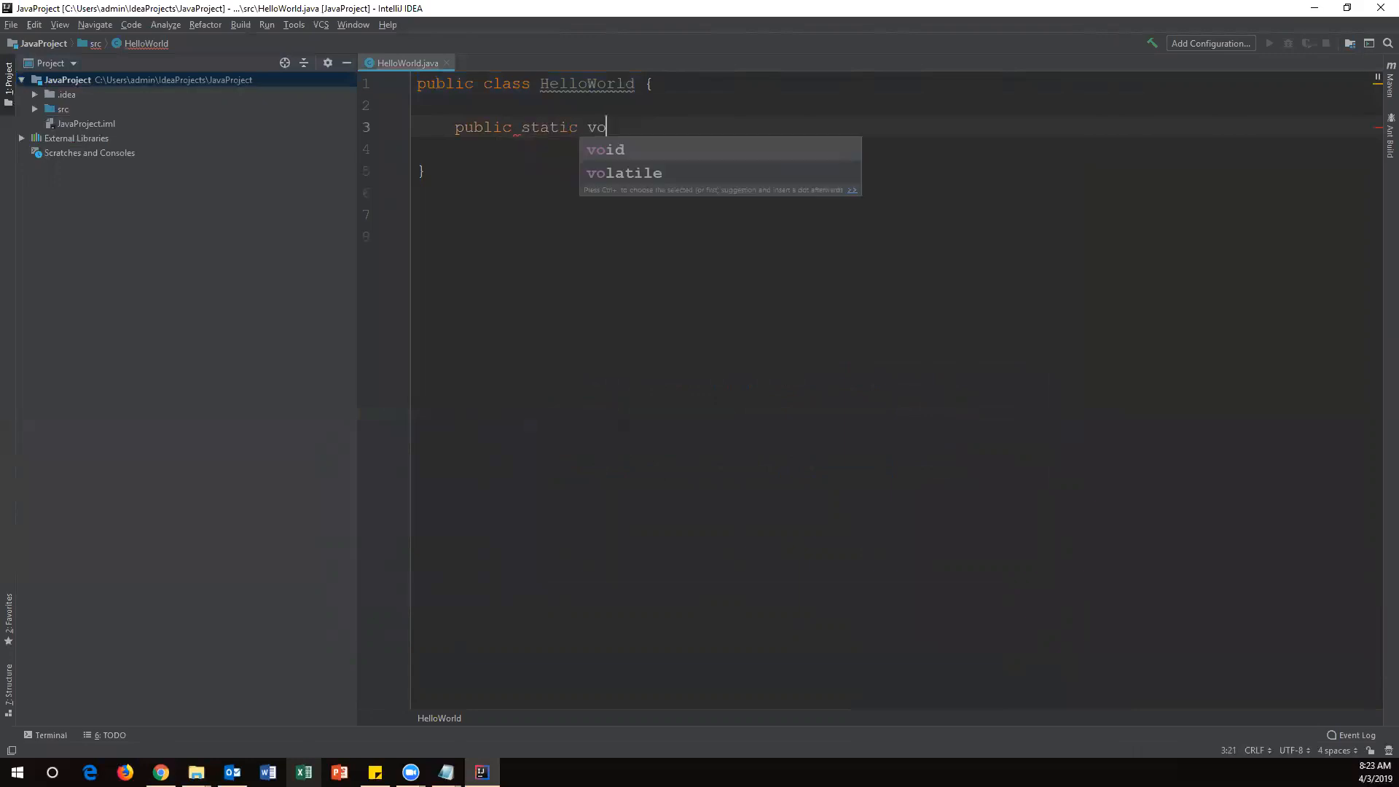
text(id main(Strin)
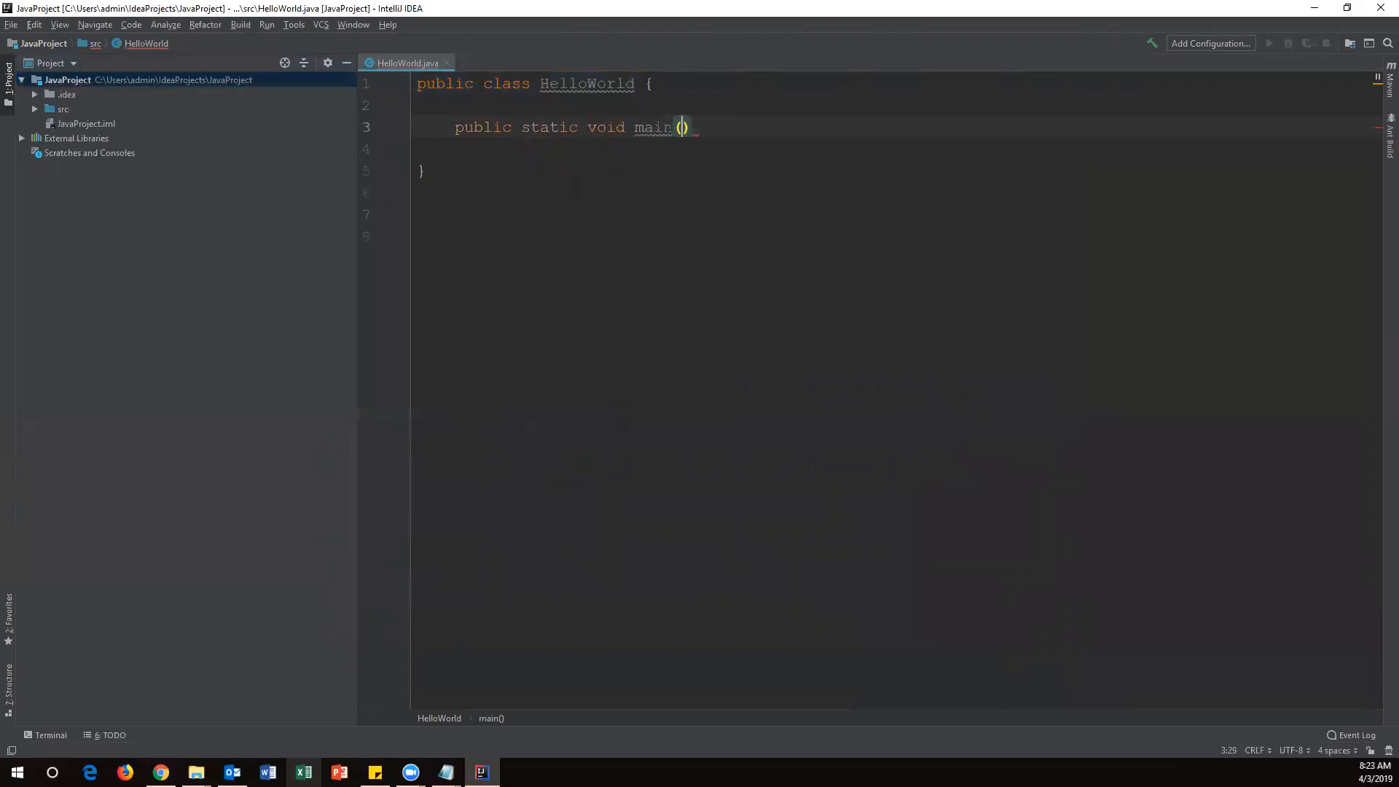
text(g args[]))
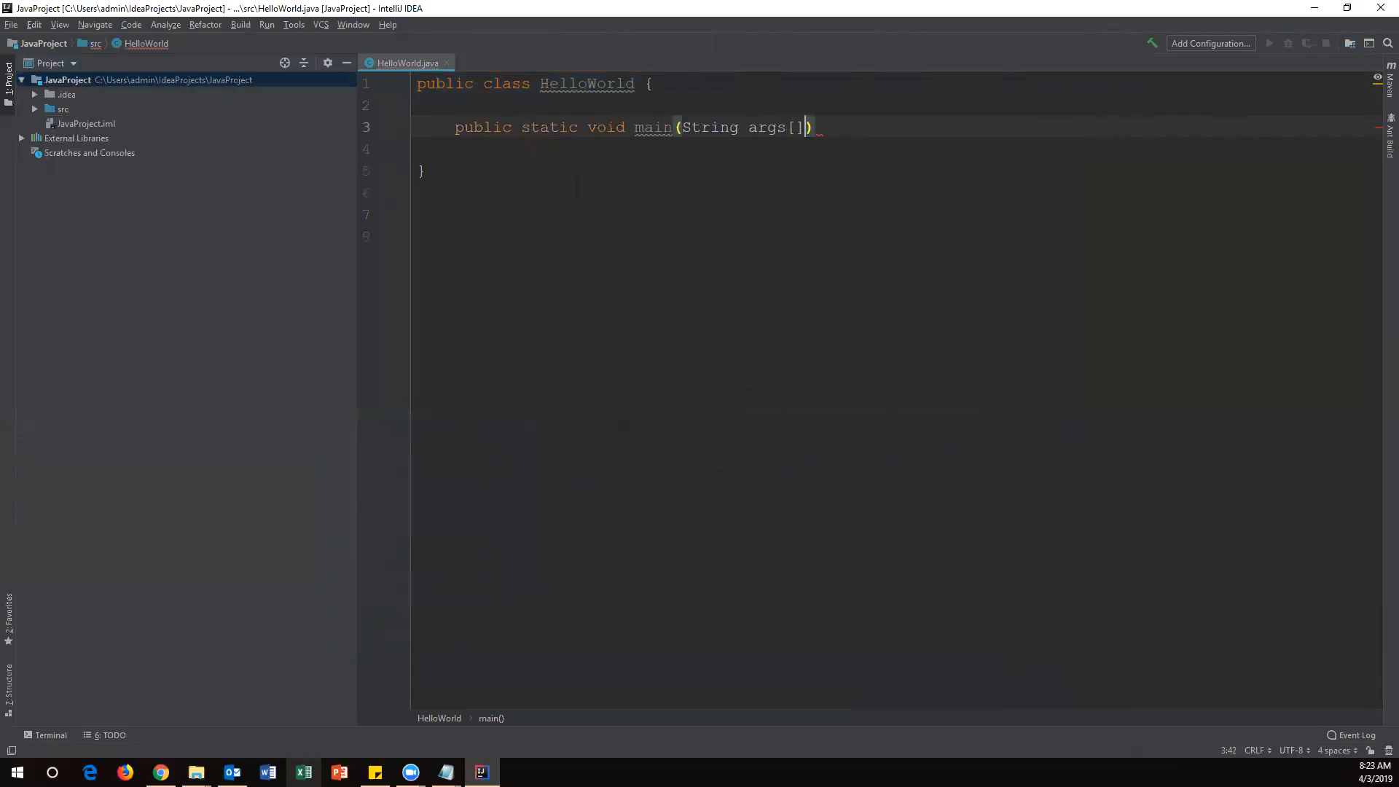
key(Return)
text({)
key(Return)
- Add System.out.println("Welcome to Intelli J idea IDE...."); as the body of the main method
text(S)
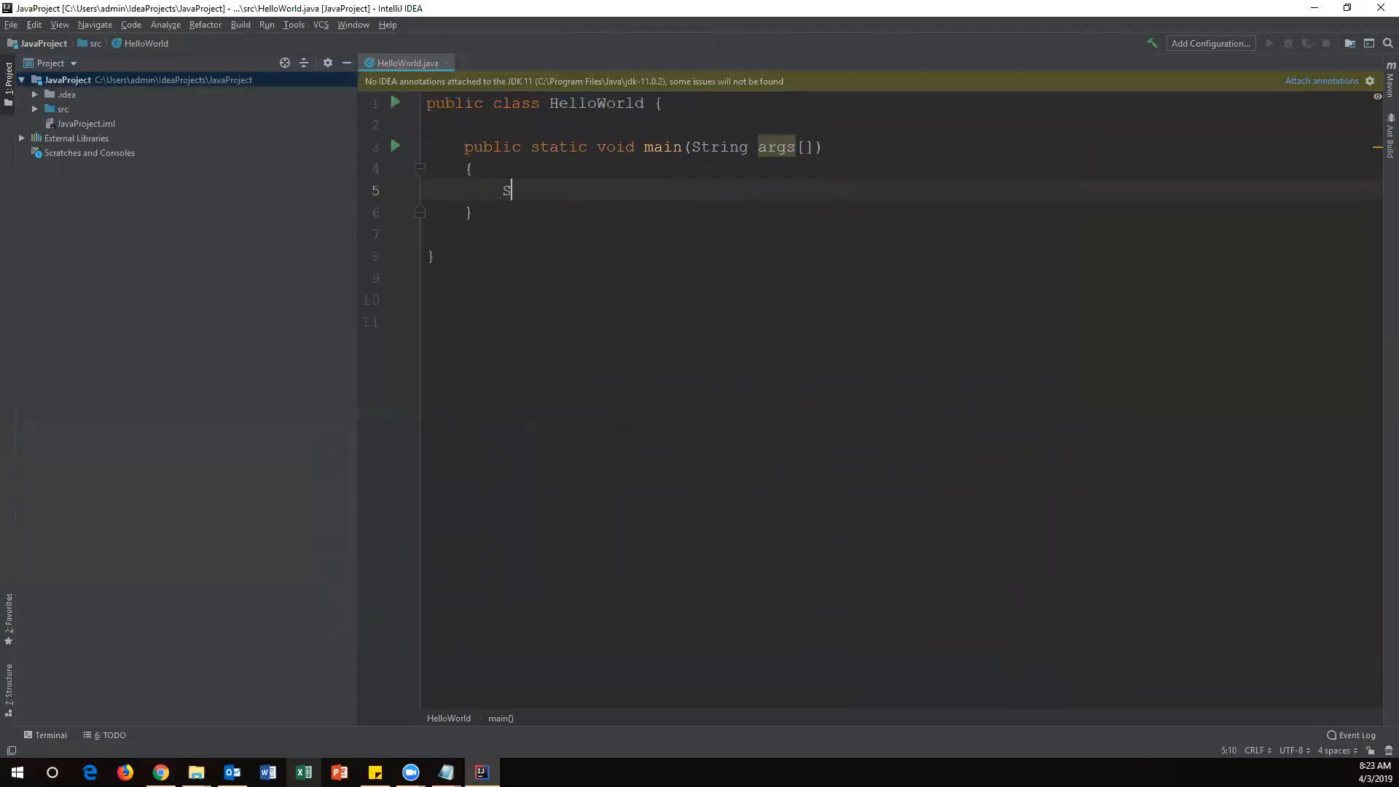
text(ystem.out.println)
key(Return)
text("We)
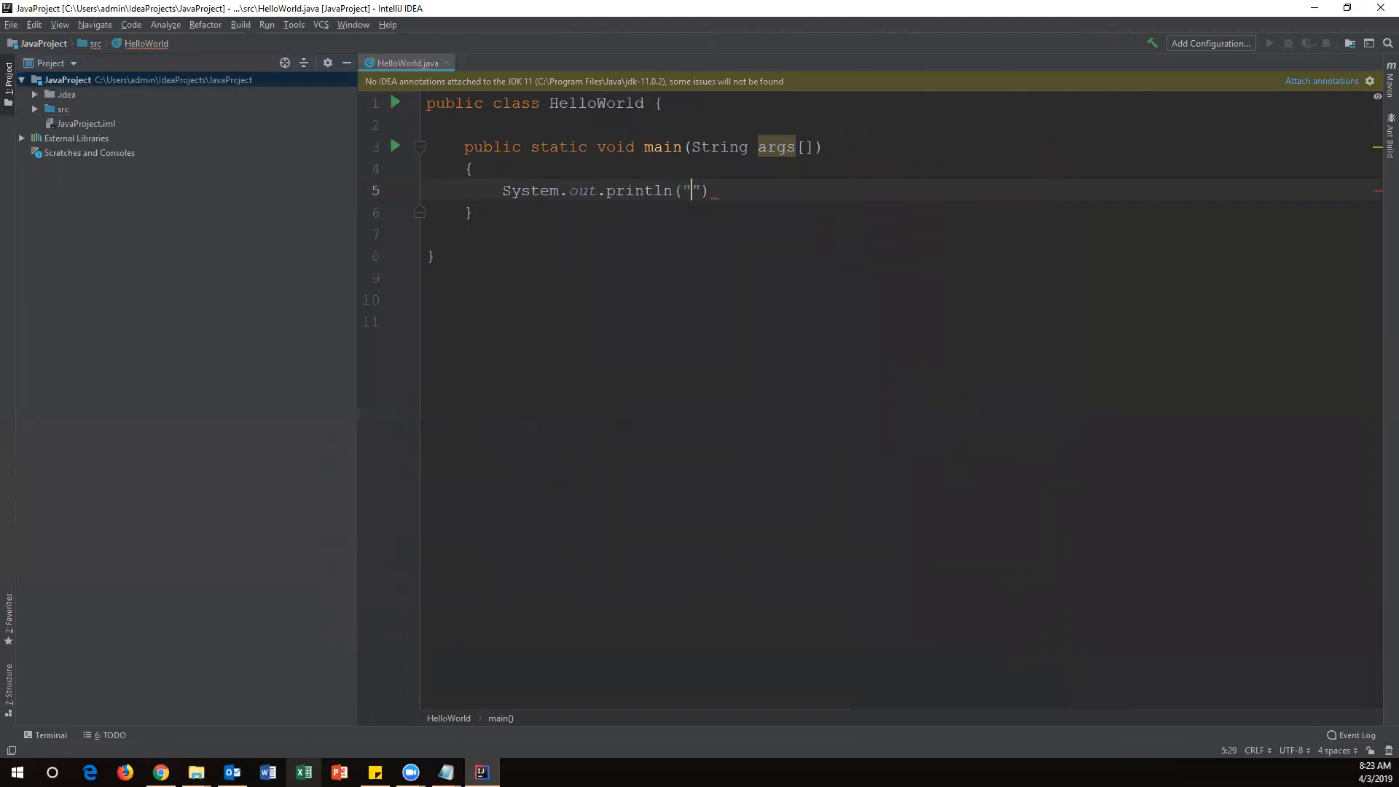
text(lcome to )
text(Intelli J id)
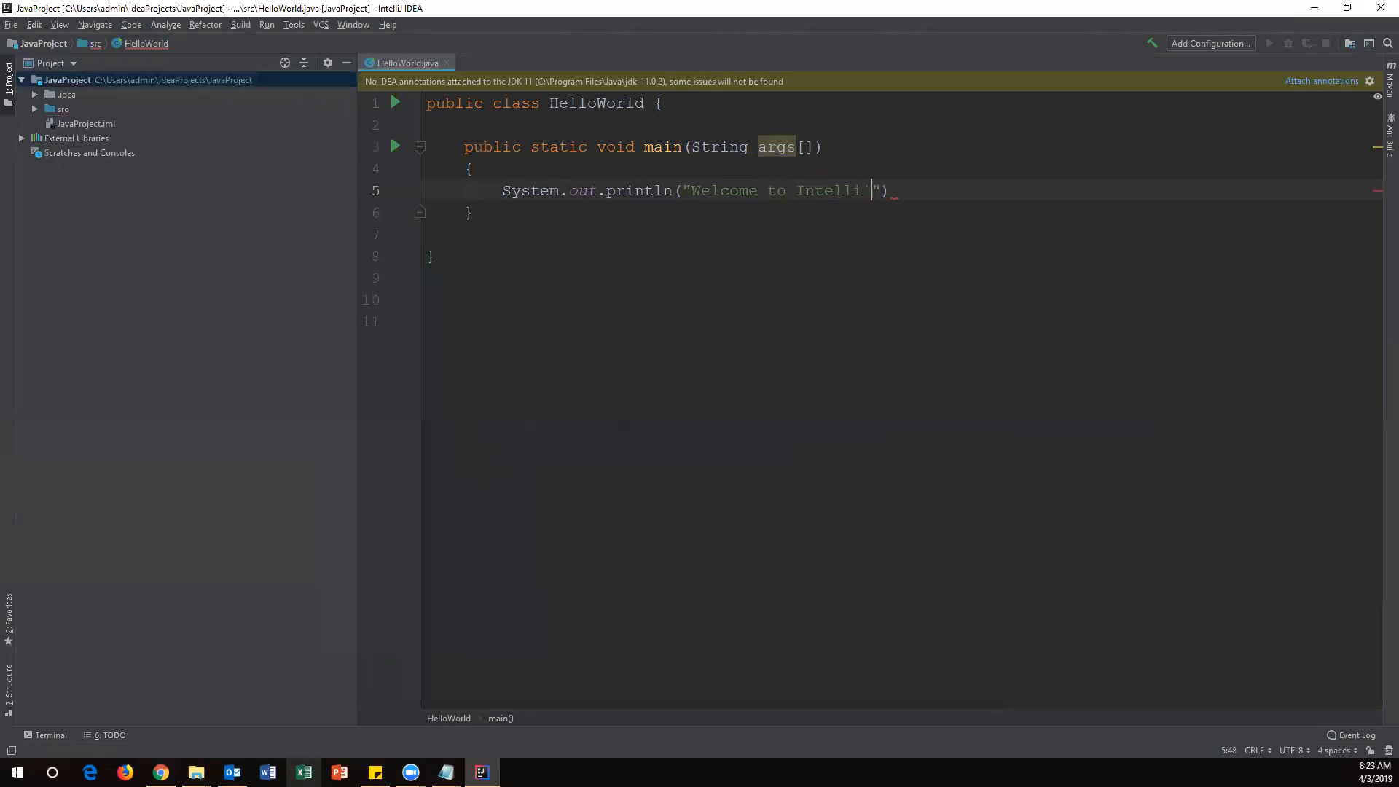
text(ea IDE....)
click(1035, 189)
text(;)
- Attach the missing IDEA annotations to JDK 11
click(826, 334)
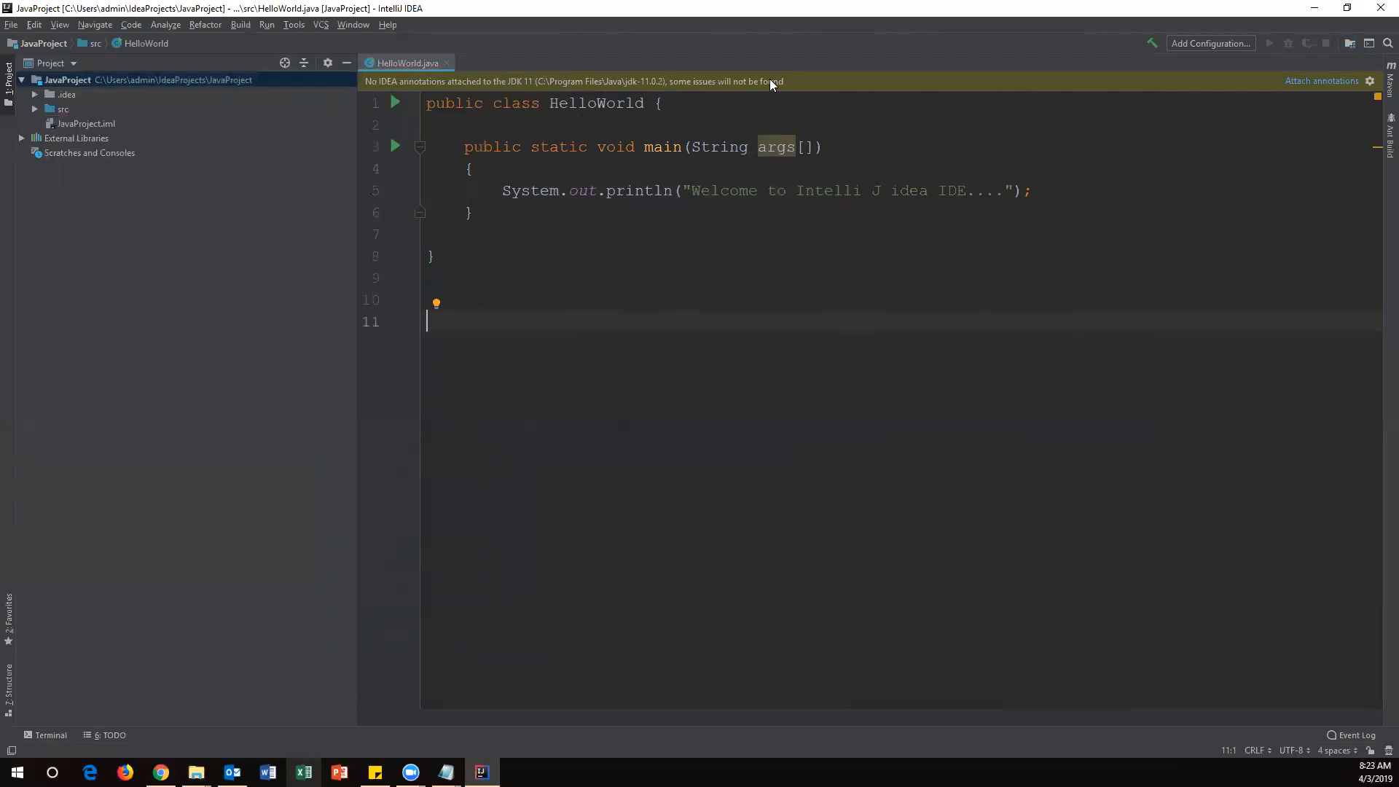
click(1325, 82)
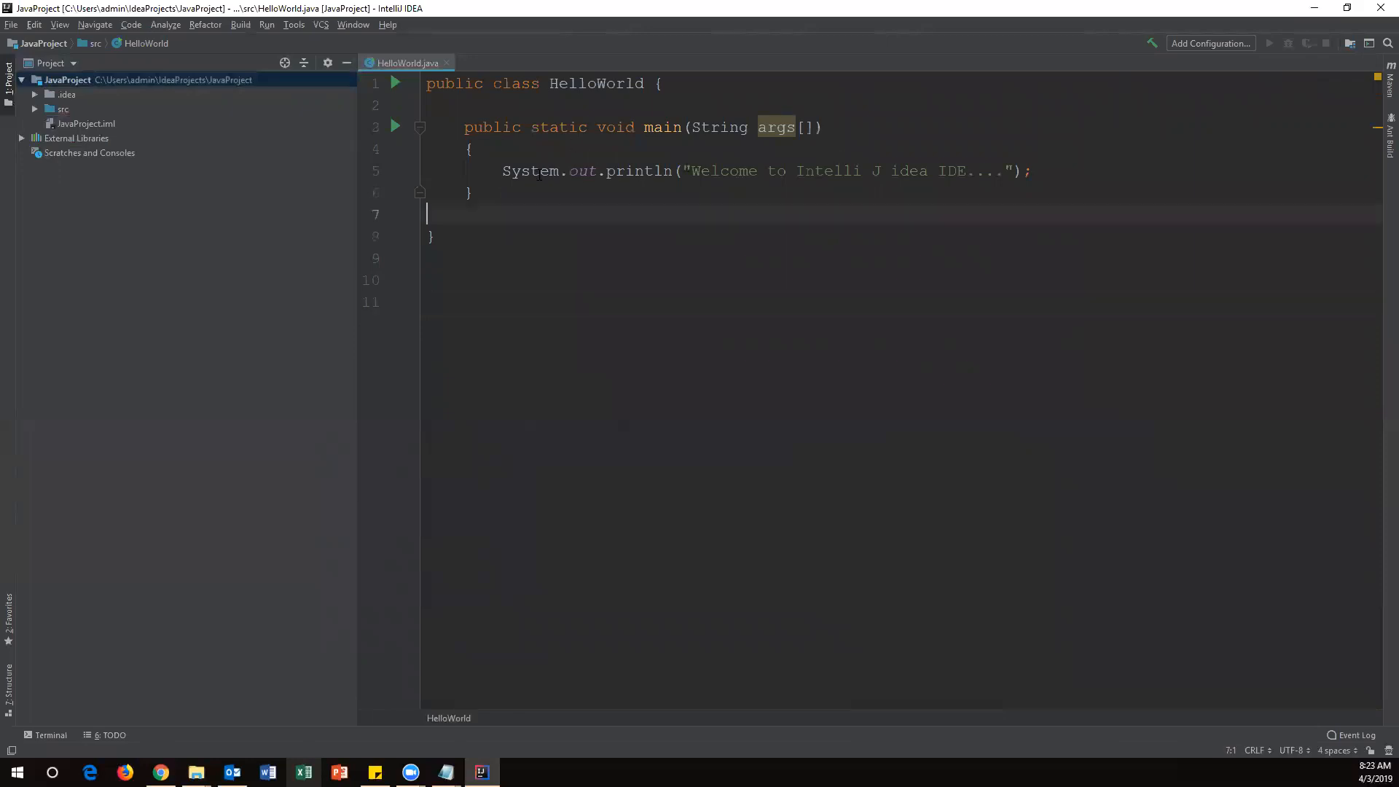
- Run HelloWorld.main() and highlight the printed welcome line in the run output
right_click(572, 107)
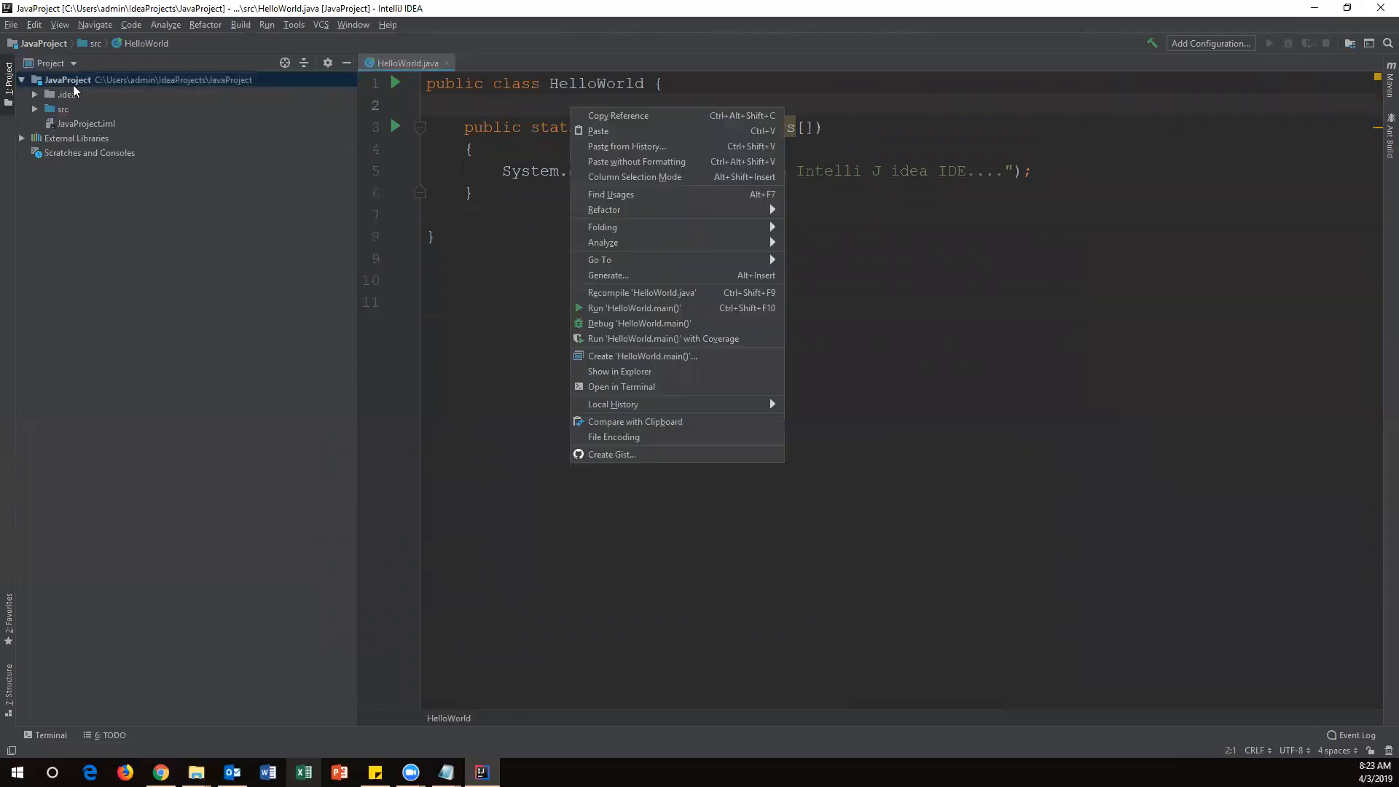
click(860, 236)
right_click(719, 96)
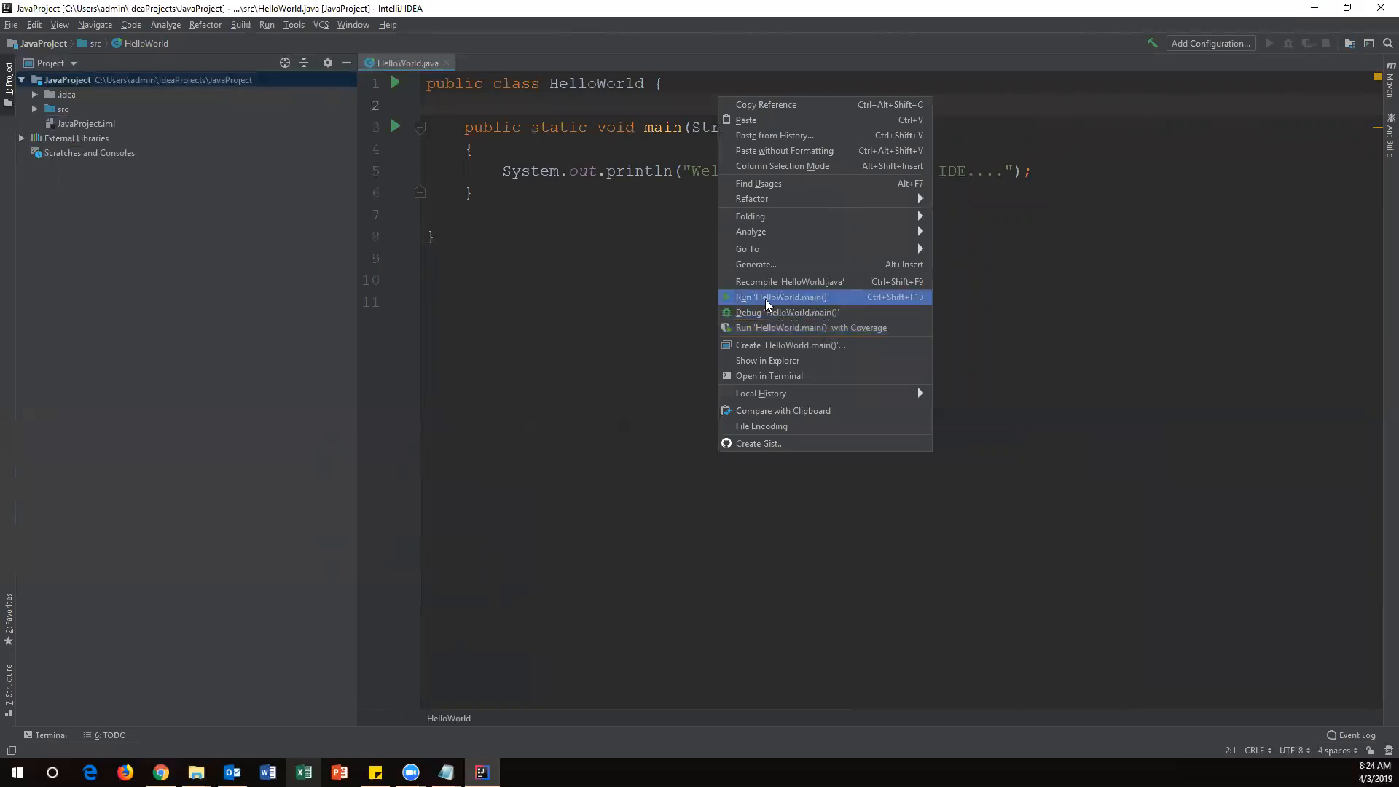
click(806, 299)
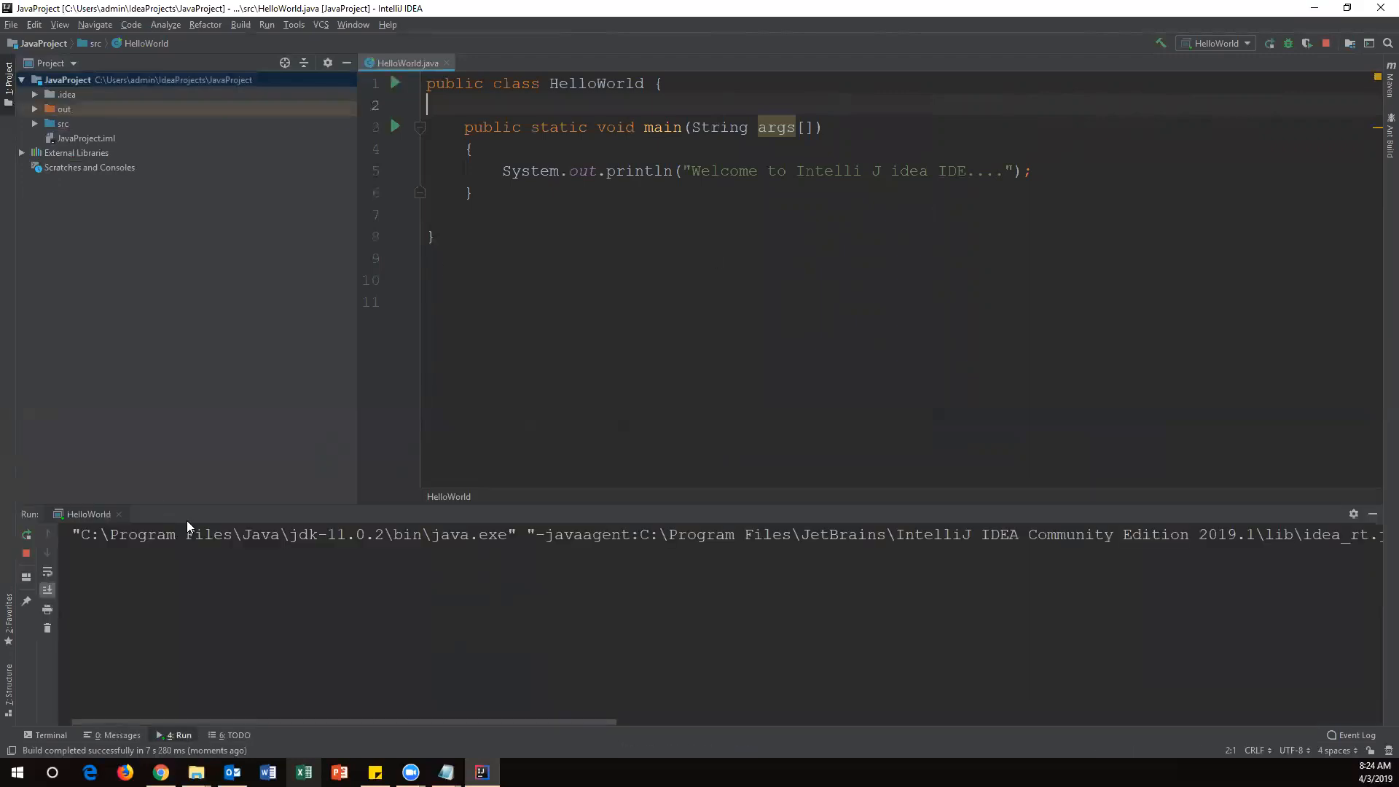
drag(74, 557, 405, 558)
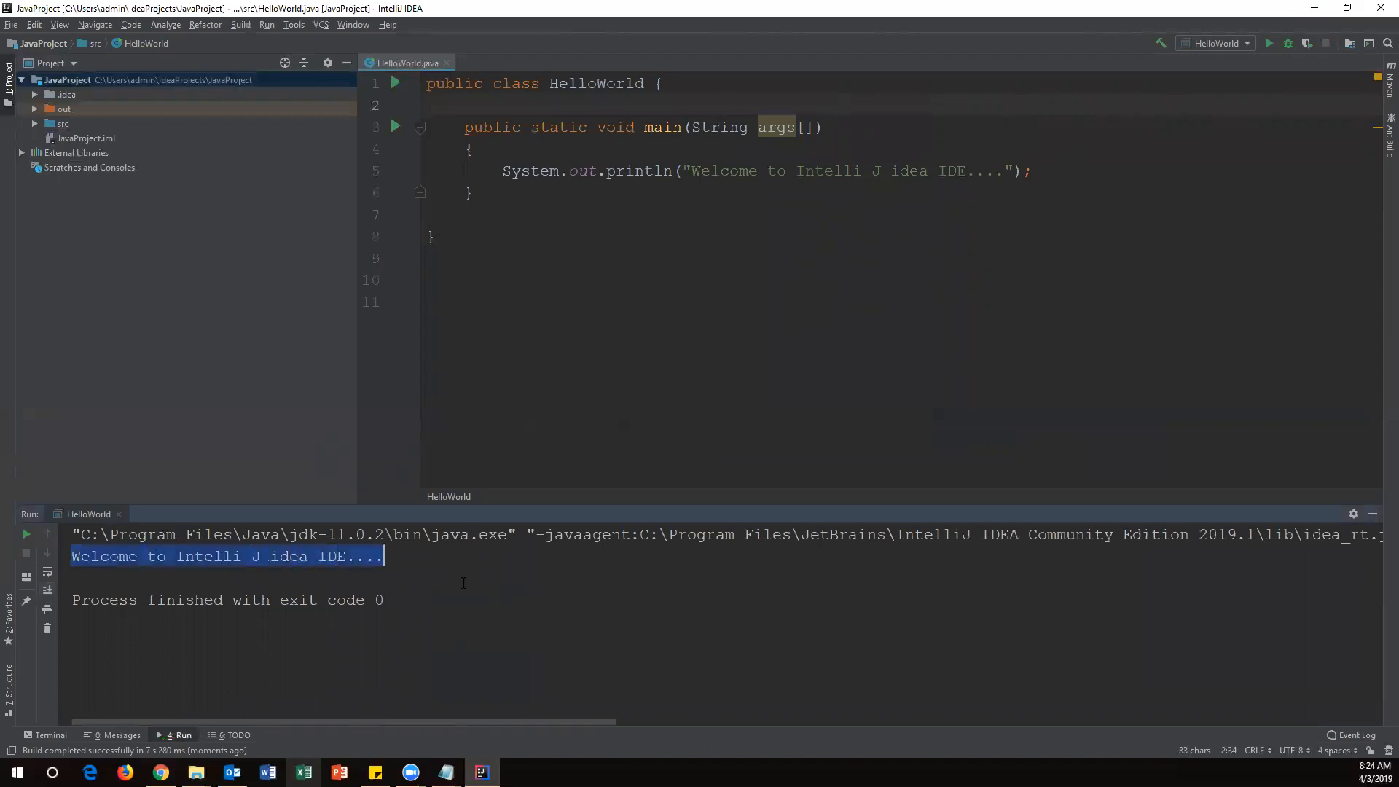